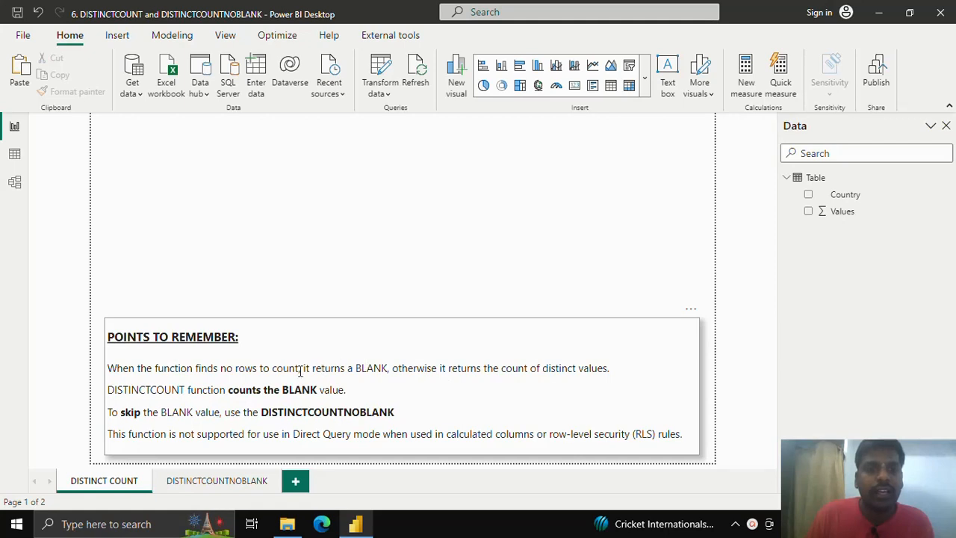
# Review the DISTINCTCOUNT notes on blank handling and distinct values, and examine the Country and Values data in the table
pyautogui.moveTo(221, 367); pyautogui.dragTo(377, 364)
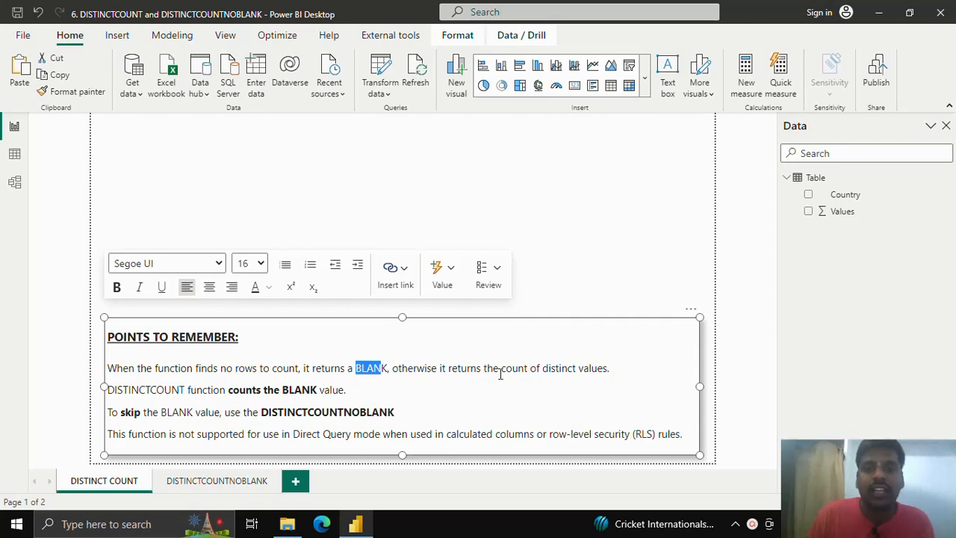
pyautogui.moveTo(499, 372); pyautogui.dragTo(619, 371)
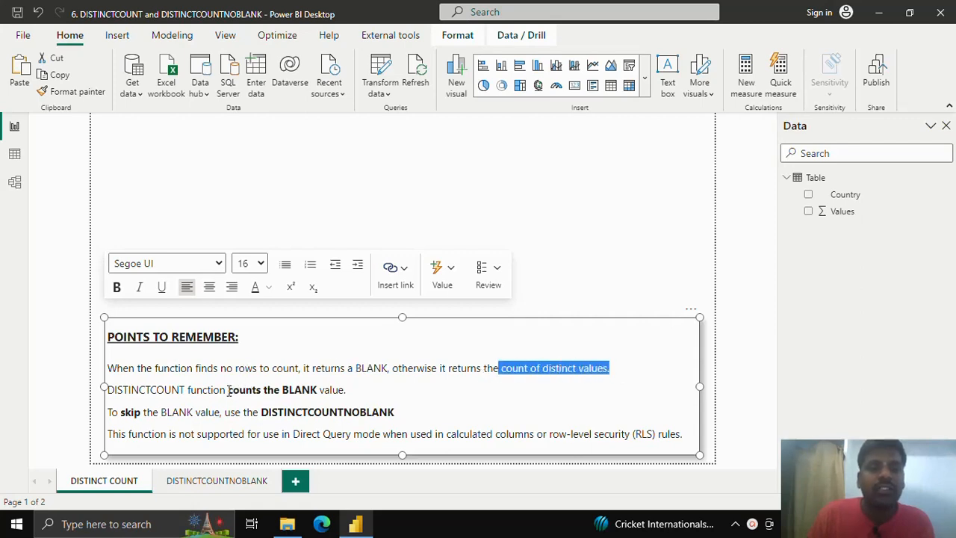
pyautogui.moveTo(227, 389); pyautogui.dragTo(341, 389)
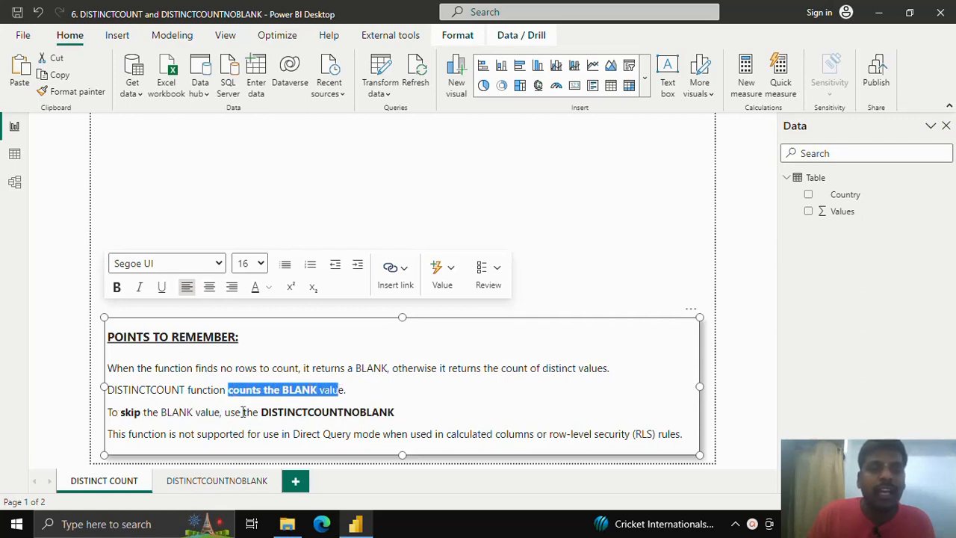
pyautogui.moveTo(259, 413); pyautogui.dragTo(403, 408)
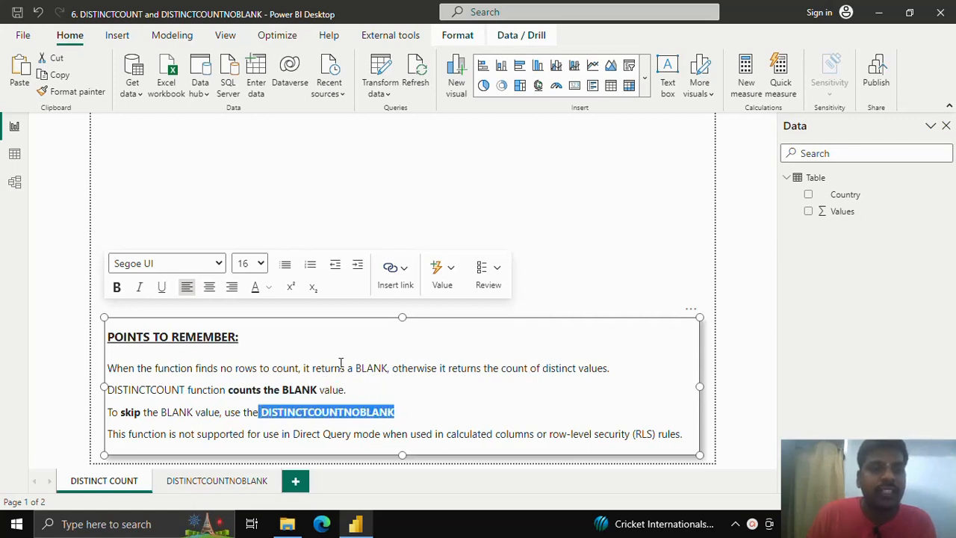
pyautogui.click(14, 154)
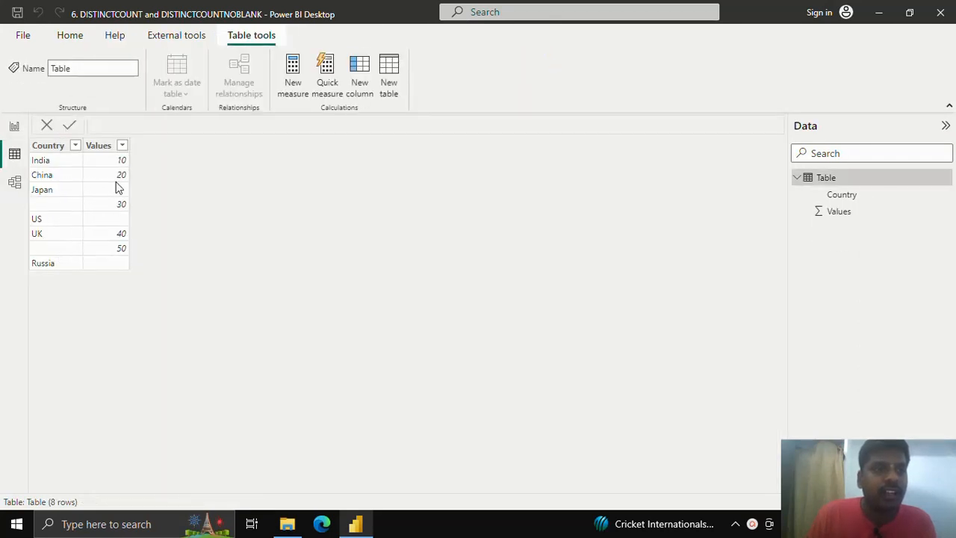
pyautogui.click(12, 129)
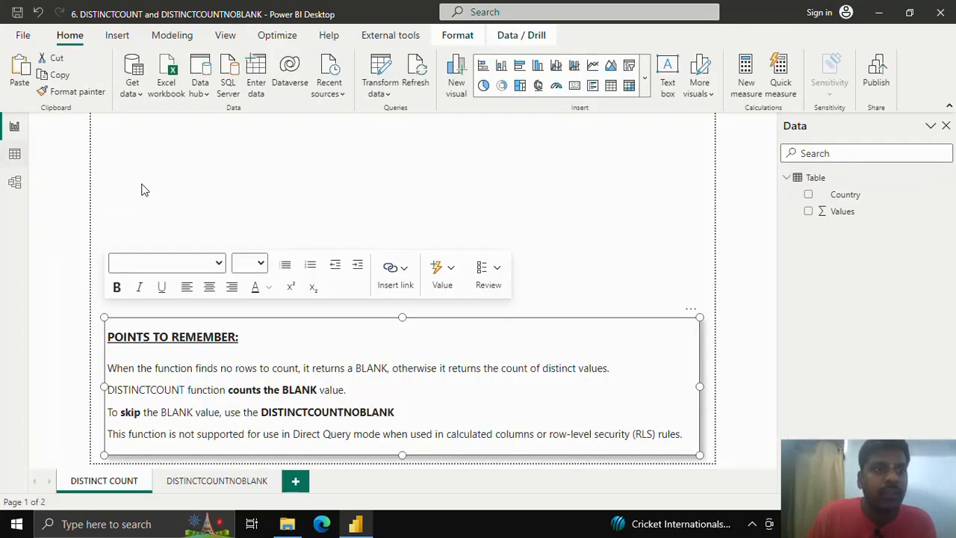
# Add a new measure to Table and name it "Distinctcount with country"
pyautogui.click(945, 177)
pyautogui.click(909, 187)
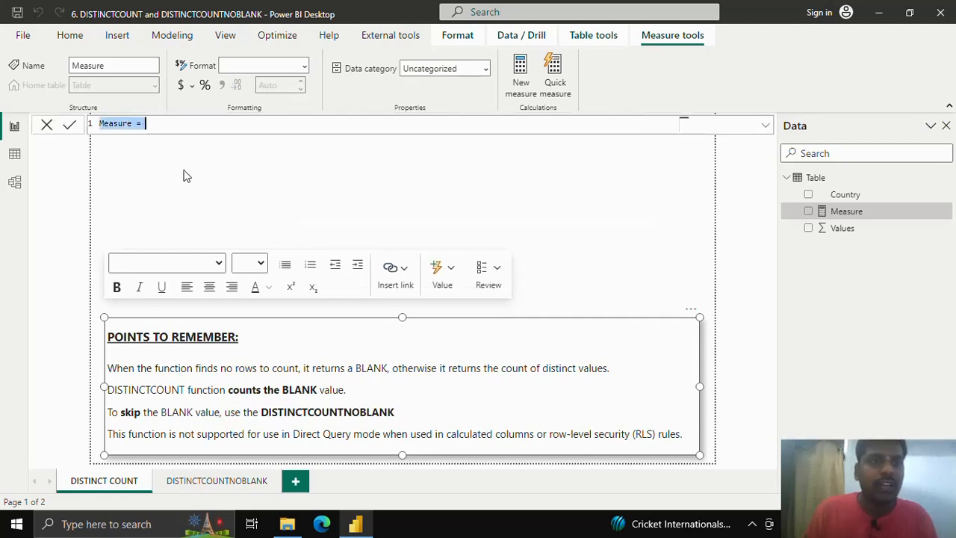
pyautogui.write('Dis')
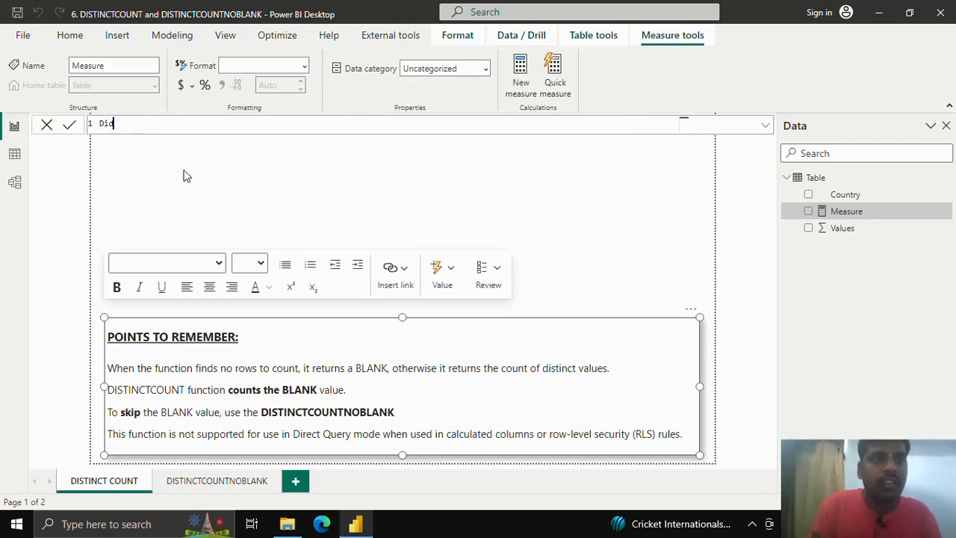
pyautogui.write('tinctcou')
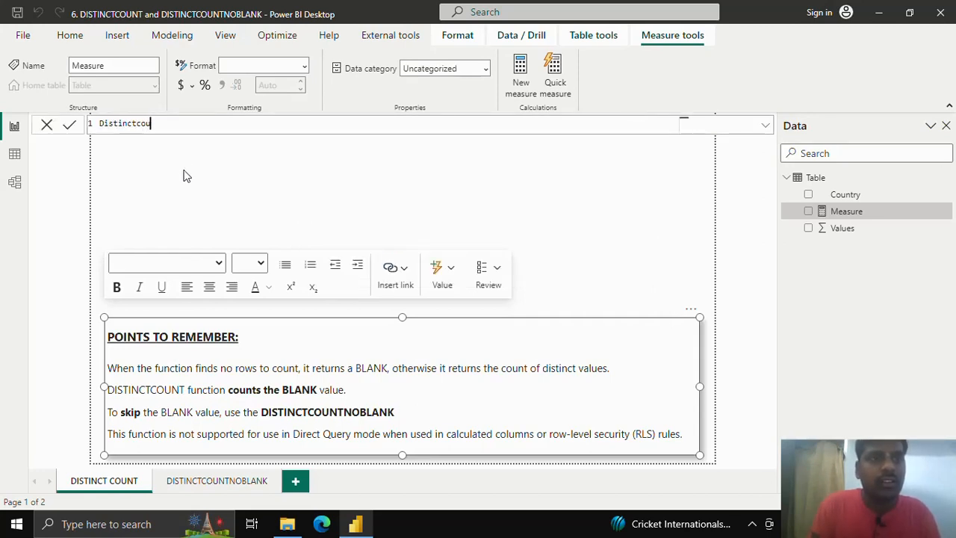
pyautogui.write('nt with count')
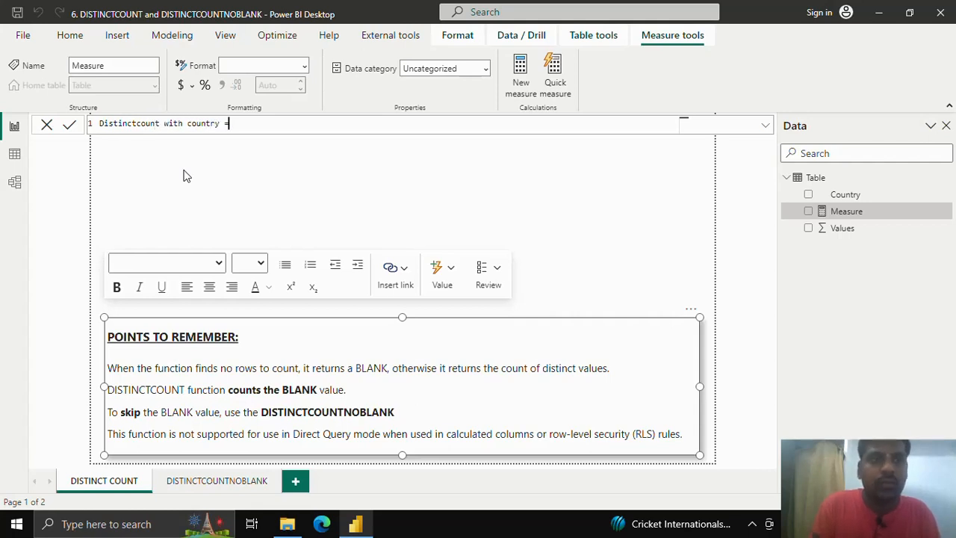
pyautogui.write('ry =')
# Define the country measure as DISTINCTCOUNT('Table'[Country]) with the formula laid out over several lines, and commit it
pyautogui.hotkey('shift', 'Return')
pyautogui.write('DISTINCT')
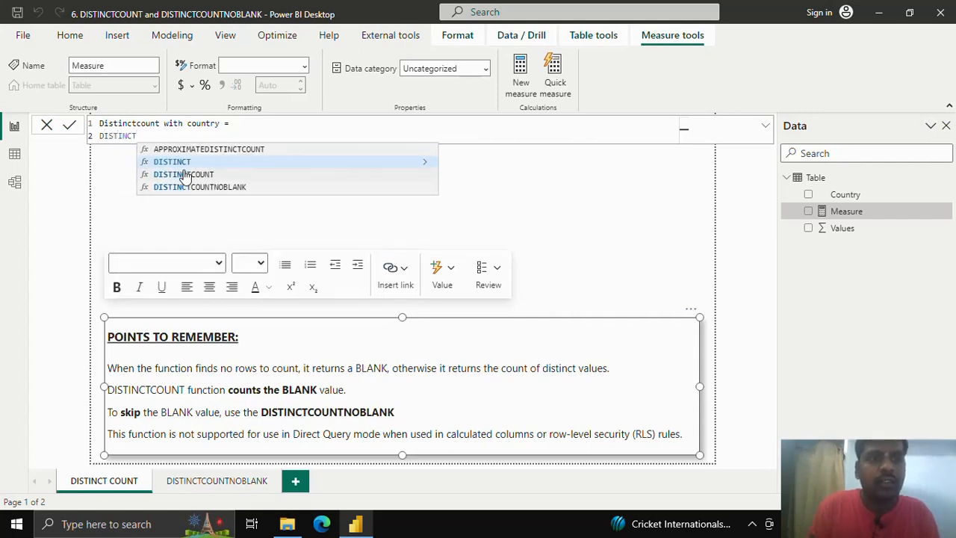
pyautogui.click(184, 174)
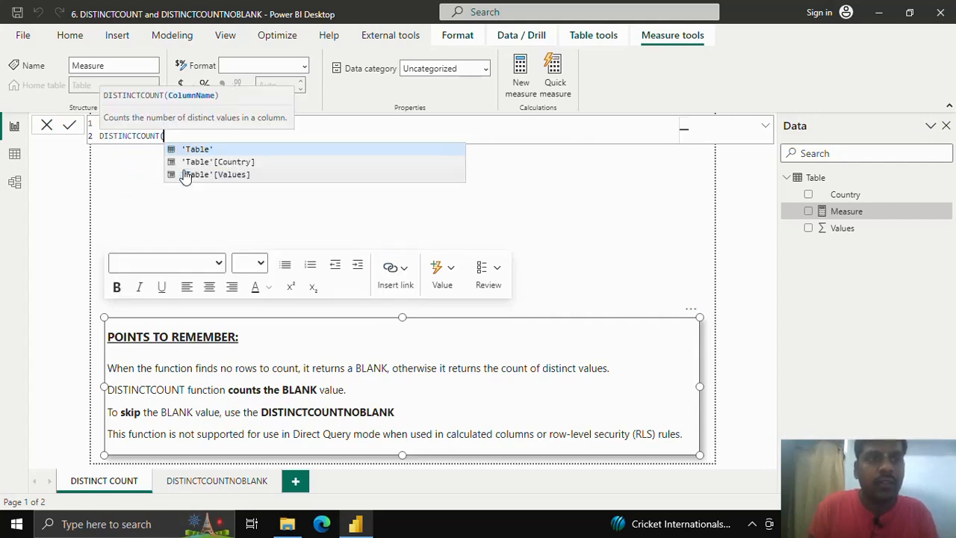
pyautogui.hotkey('shift', 'Return')
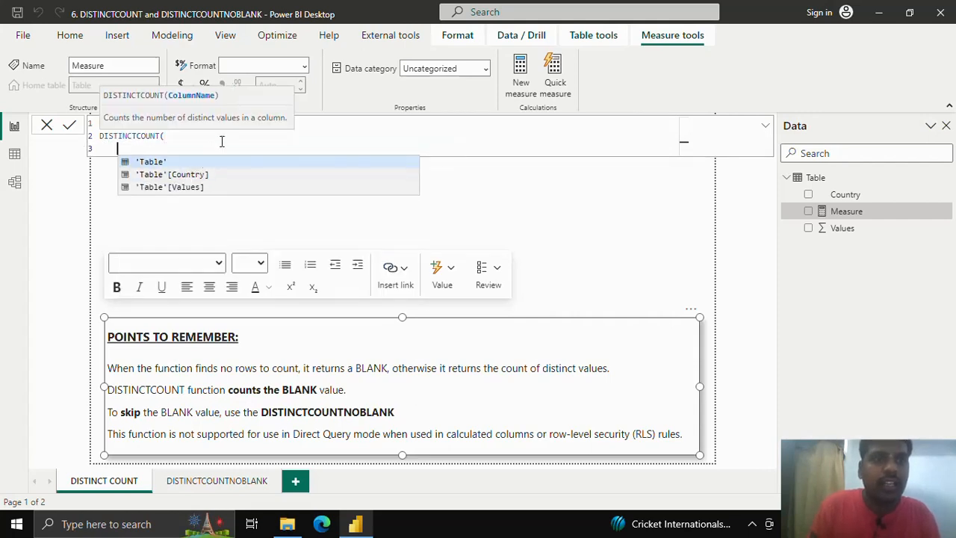
pyautogui.click(200, 176)
pyautogui.hotkey('shift', 'Return')
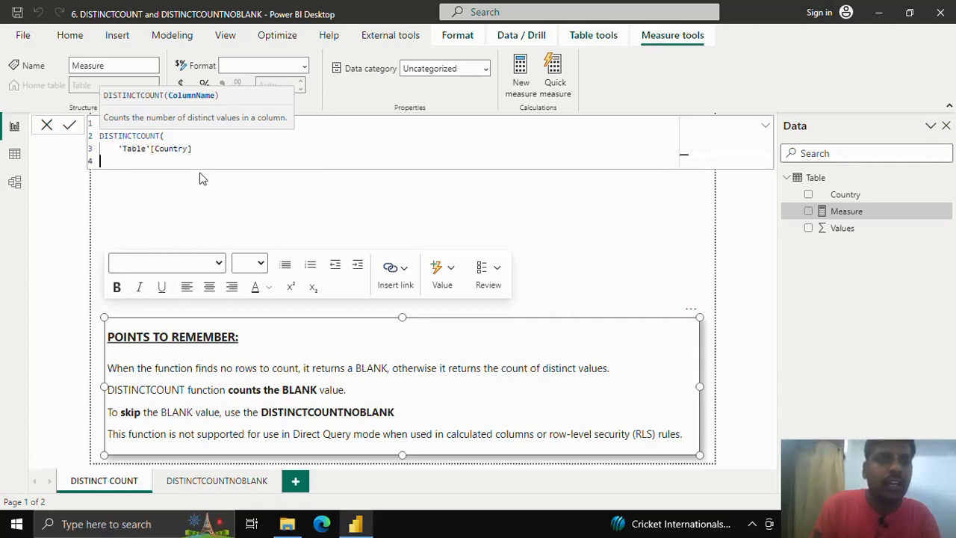
pyautogui.write(')')
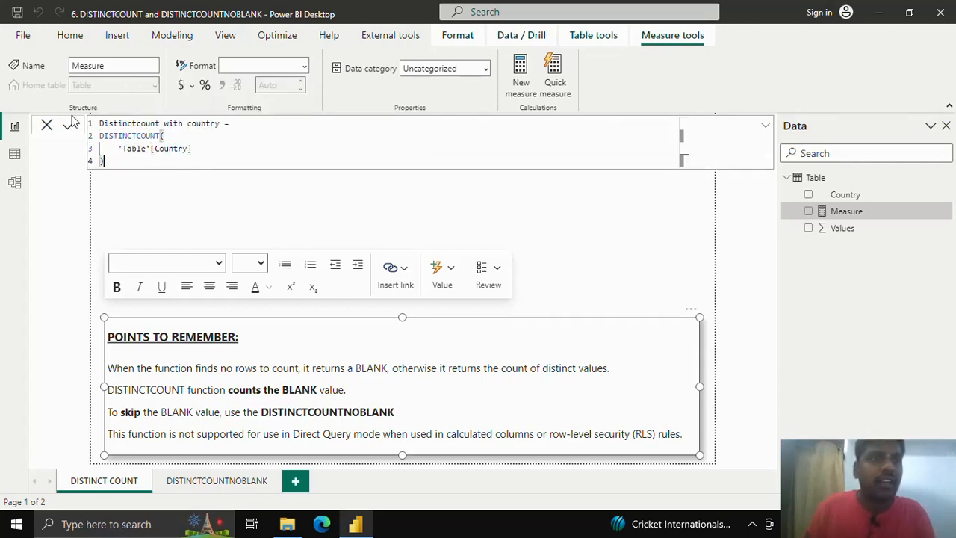
pyautogui.click(71, 129)
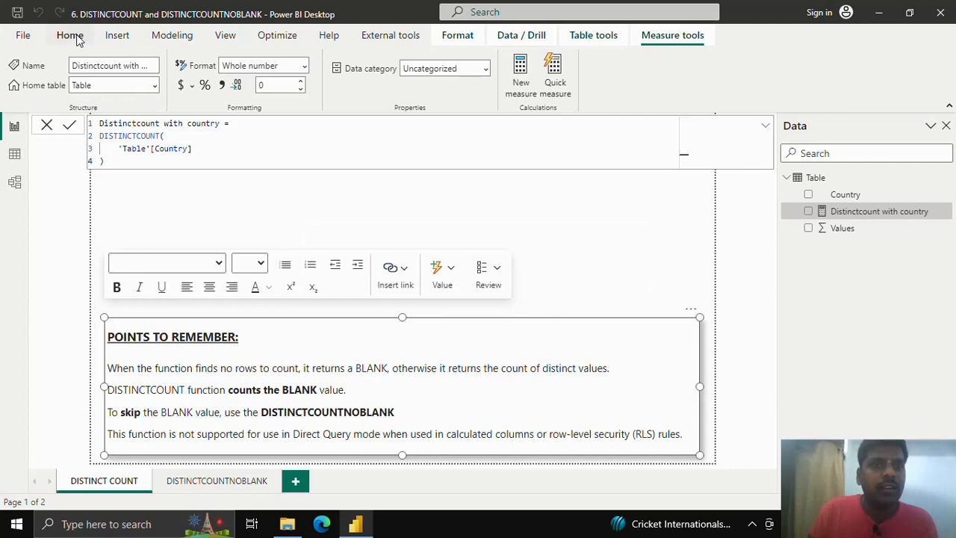
# Add a narrow card showing Distinctcount with country above the notes, and check it against the table's Country column
pyautogui.click(70, 35)
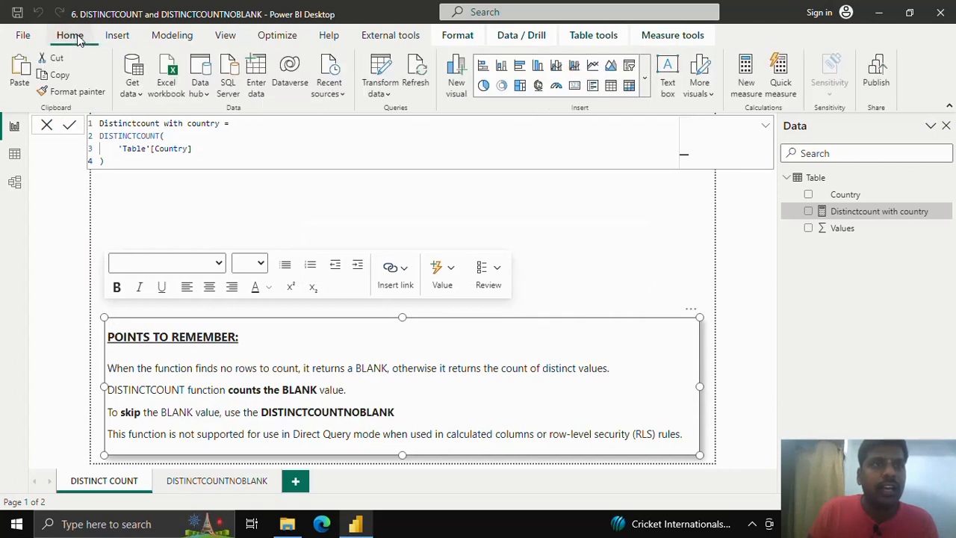
pyautogui.click(574, 86)
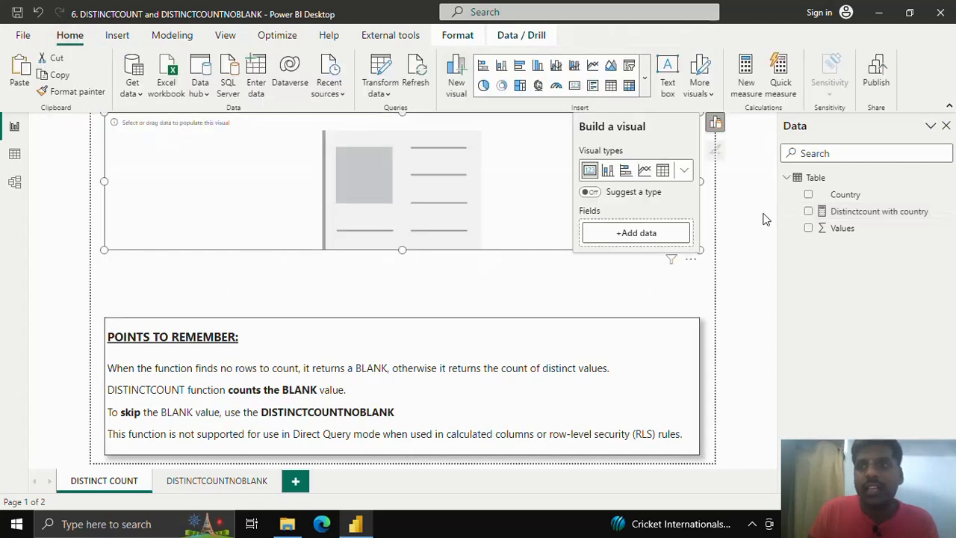
pyautogui.click(808, 212)
pyautogui.moveTo(697, 247); pyautogui.dragTo(265, 245)
pyautogui.moveTo(217, 213); pyautogui.dragTo(217, 241)
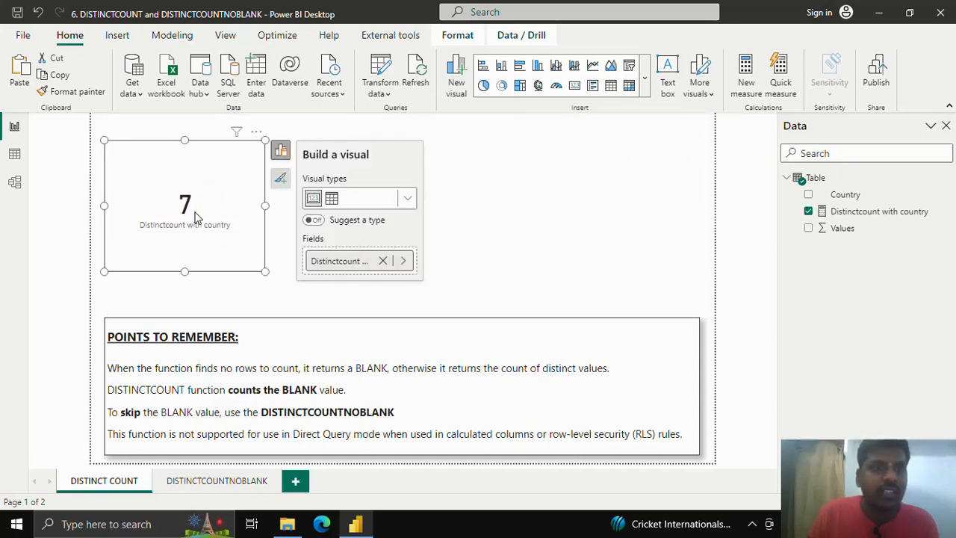
pyautogui.click(14, 153)
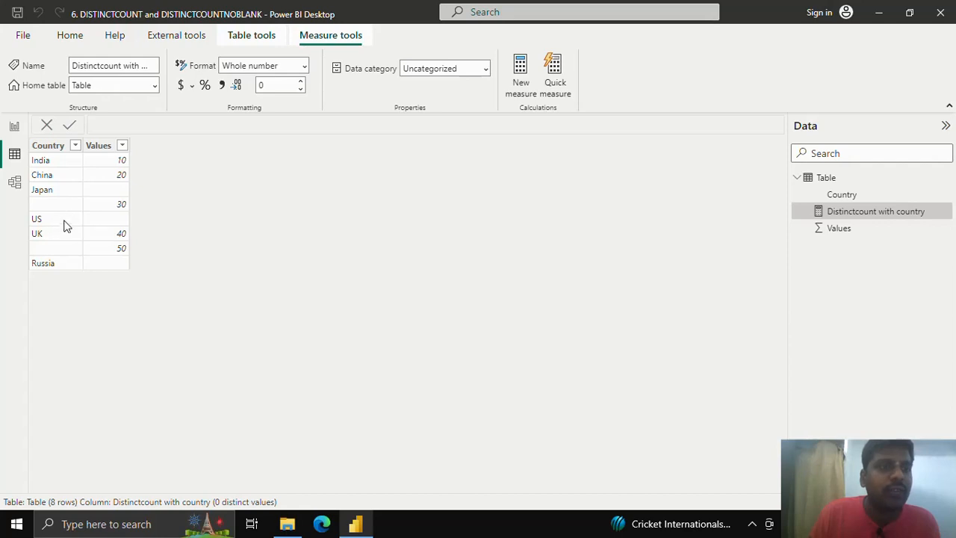
pyautogui.click(13, 127)
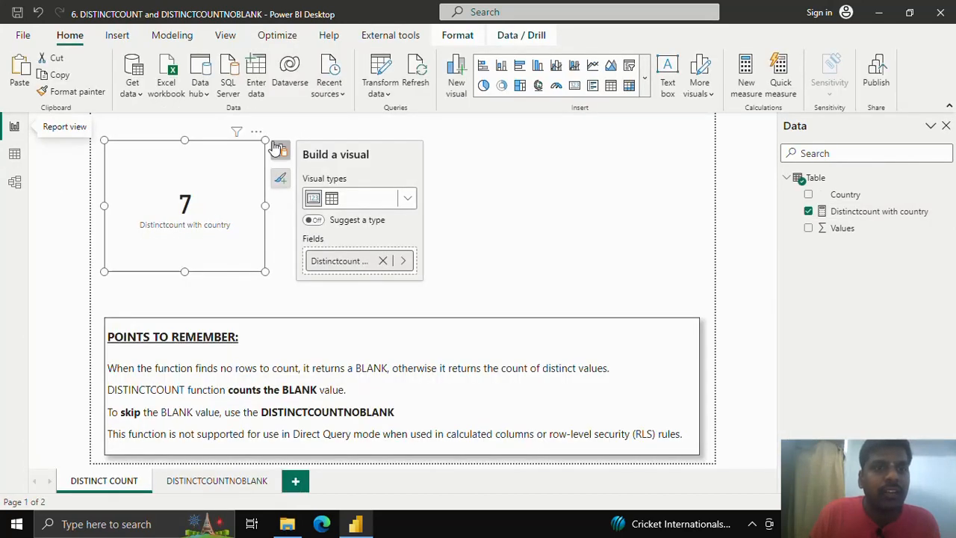
# Shrink the Distinctcount with country card and place a duplicate of it beside the original
pyautogui.moveTo(262, 143); pyautogui.dragTo(247, 168)
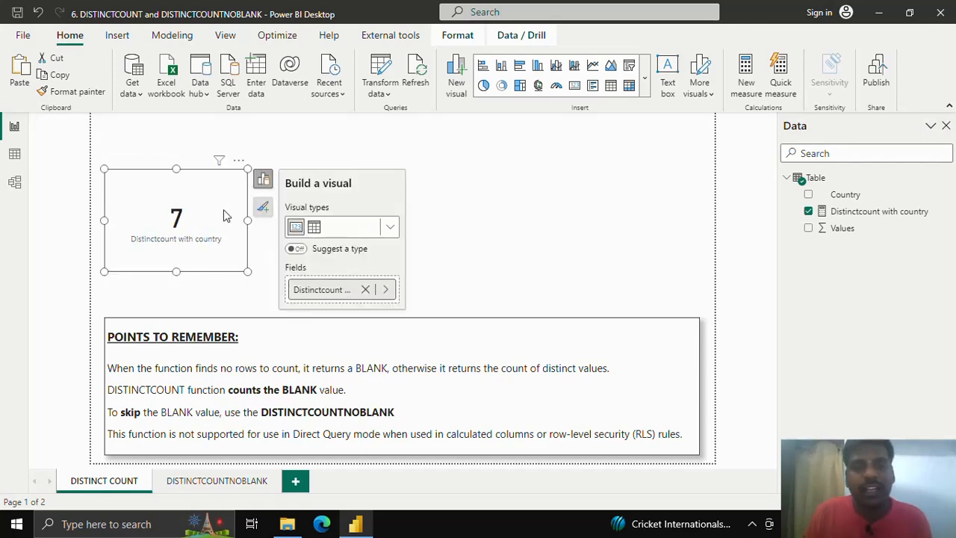
pyautogui.hotkey('ctrl', 'c')
pyautogui.hotkey('ctrl', 'v')
pyautogui.moveTo(223, 209); pyautogui.dragTo(428, 200)
# Add another measure to Table and name it "Distinctcount with values"
pyautogui.click(942, 178)
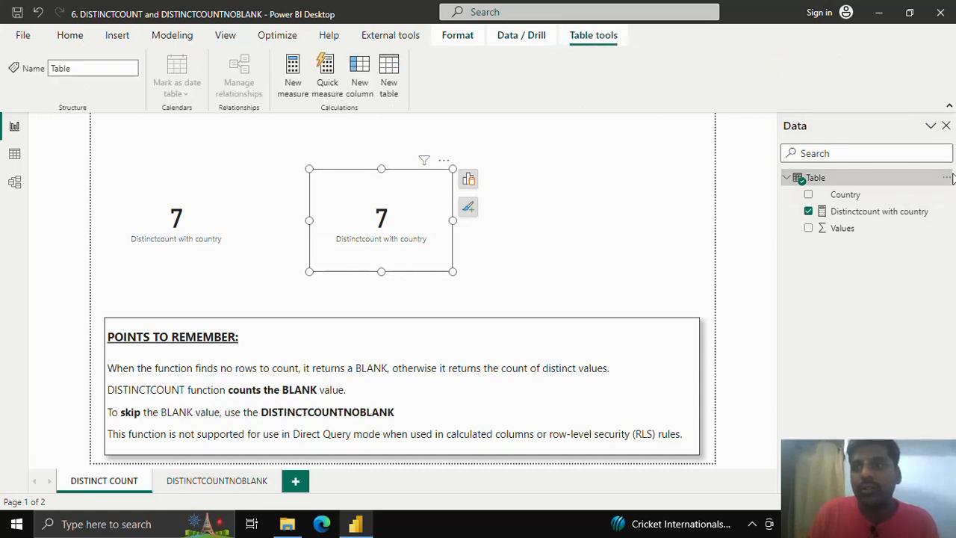
pyautogui.click(946, 177)
pyautogui.click(902, 185)
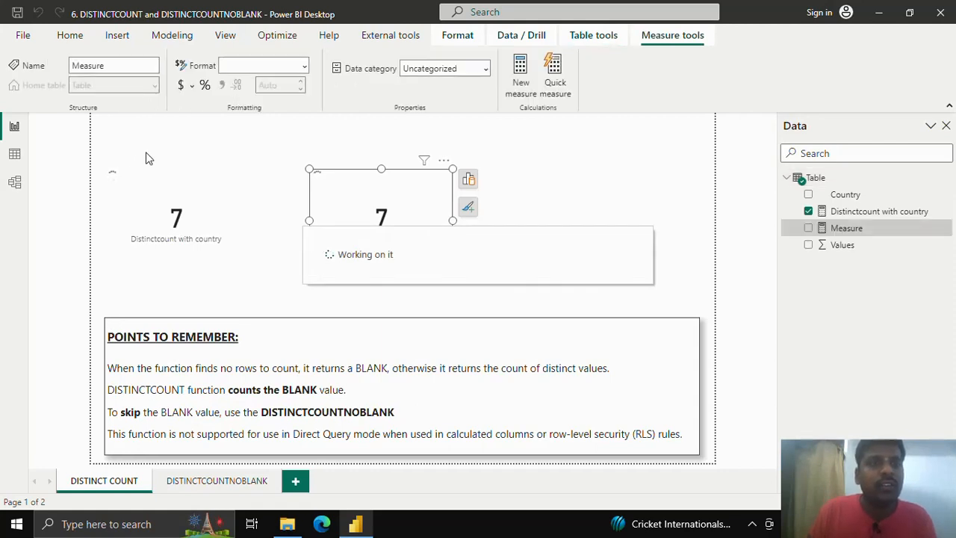
pyautogui.write('D')
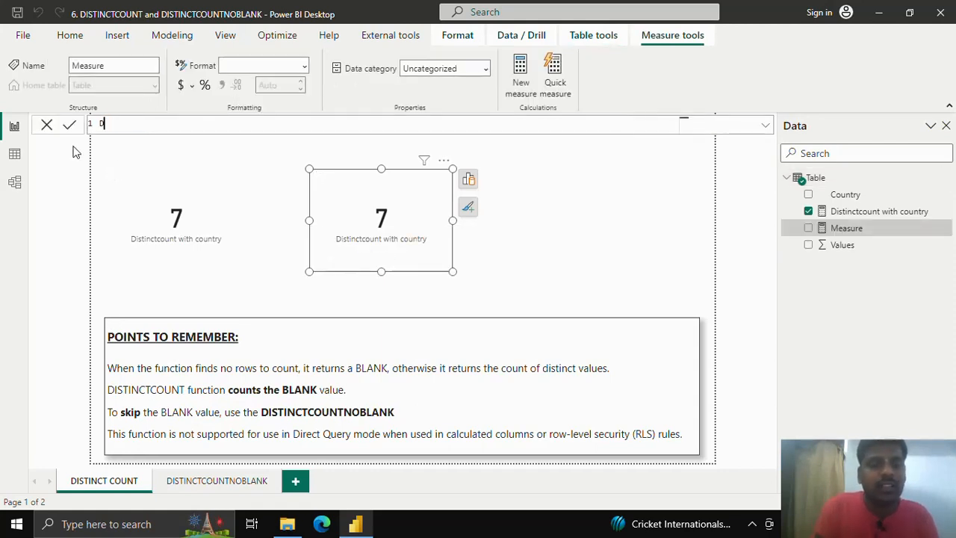
pyautogui.write('istinctcount with')
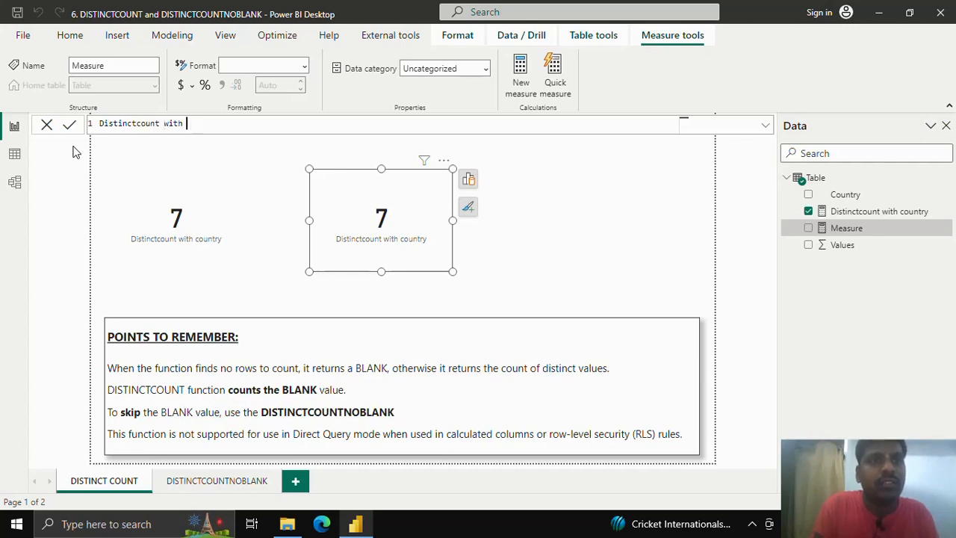
pyautogui.write(' values =')
# Define the values measure as DISTINCTCOUNT('Table'[Values]) with the formula laid out over several lines, and commit it
pyautogui.hotkey('shift', 'Return')
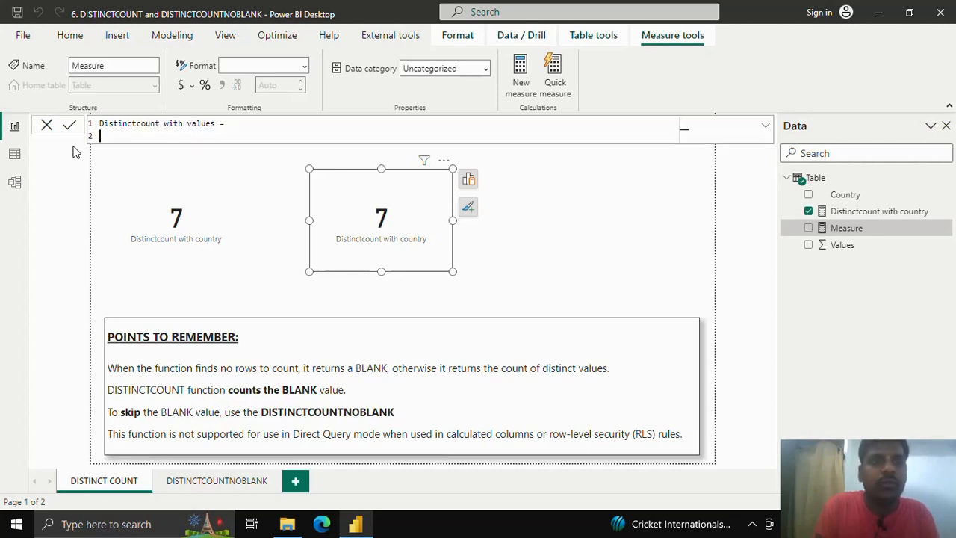
pyautogui.write('DISTINCT')
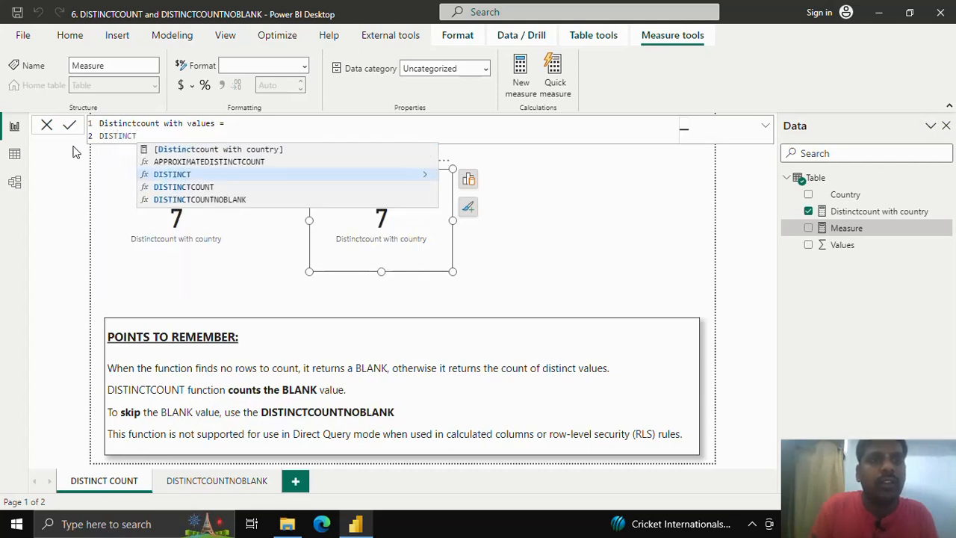
pyautogui.write('COUNT(')
pyautogui.hotkey('shift', 'Return')
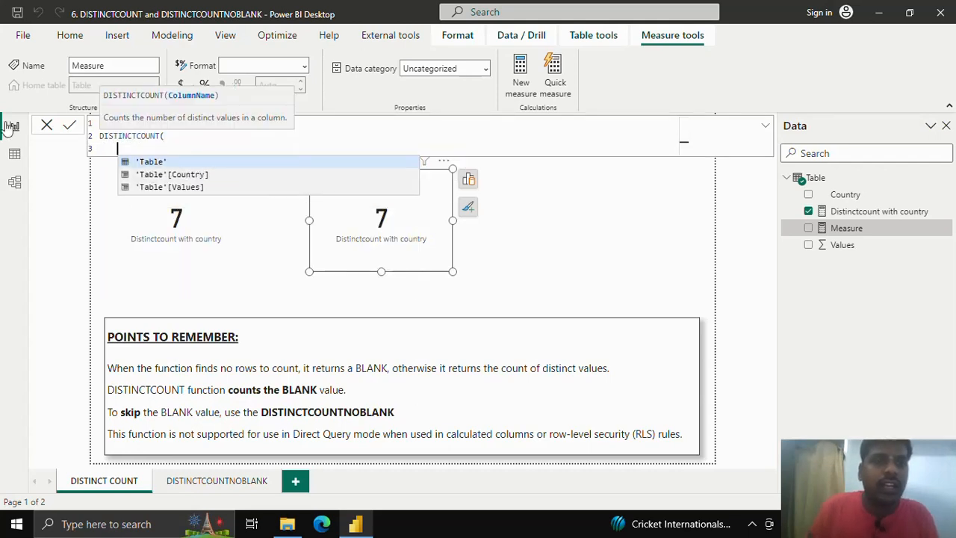
pyautogui.click(185, 186)
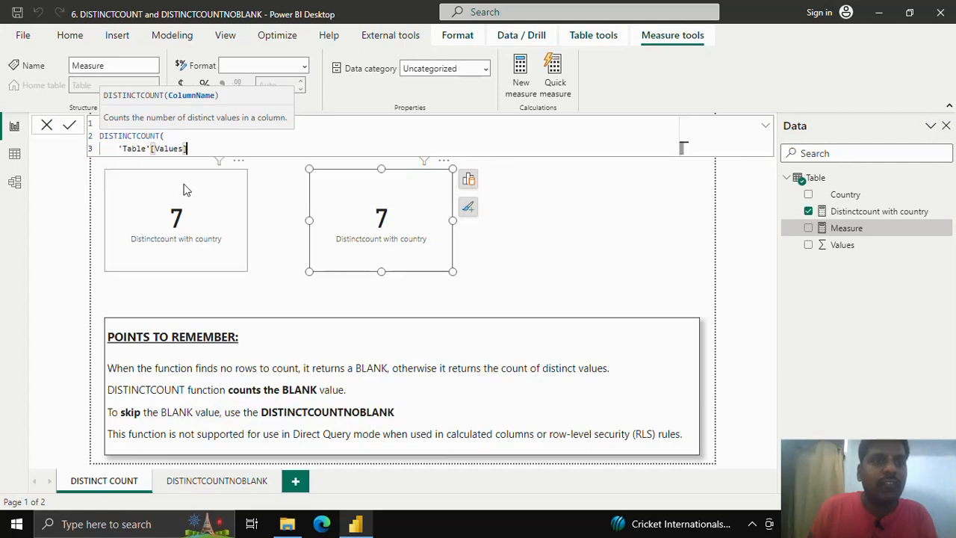
pyautogui.hotkey('shift', 'Return')
pyautogui.write(')')
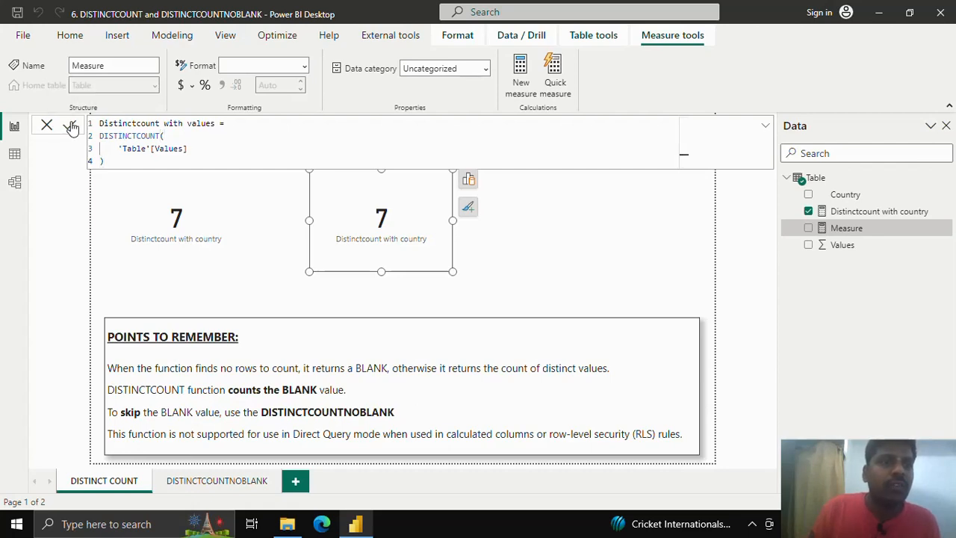
pyautogui.click(69, 124)
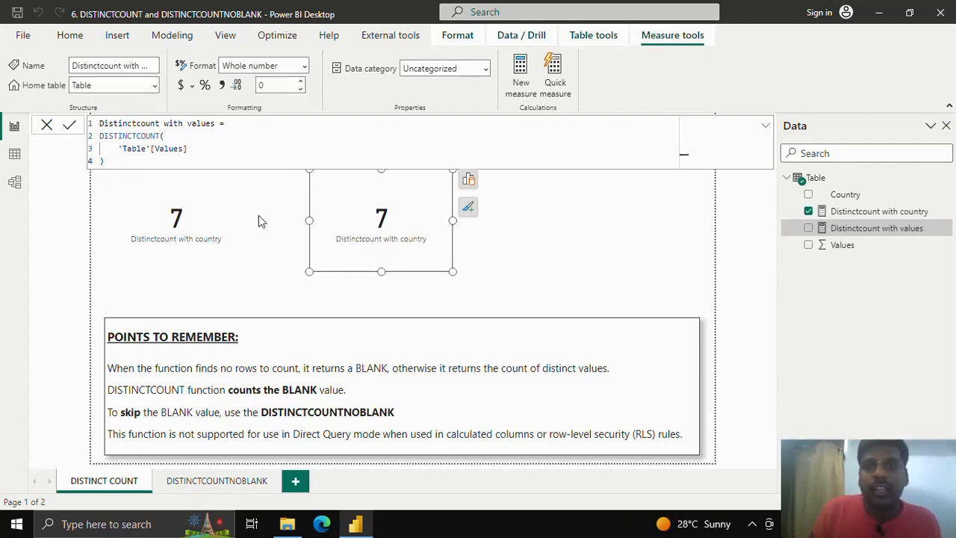
# Replace the duplicated card's field with Distinctcount with values, and check it against the table's Values column
pyautogui.click(808, 212)
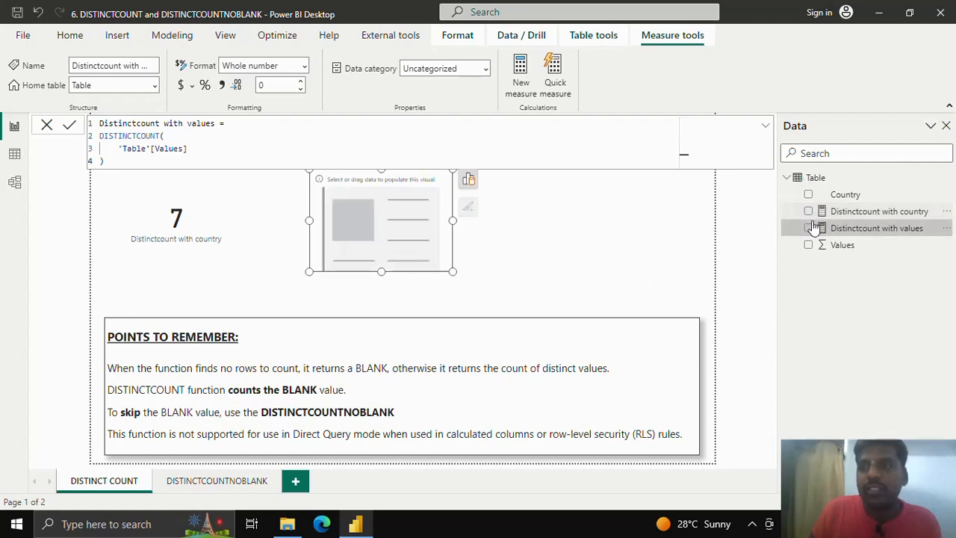
pyautogui.click(809, 228)
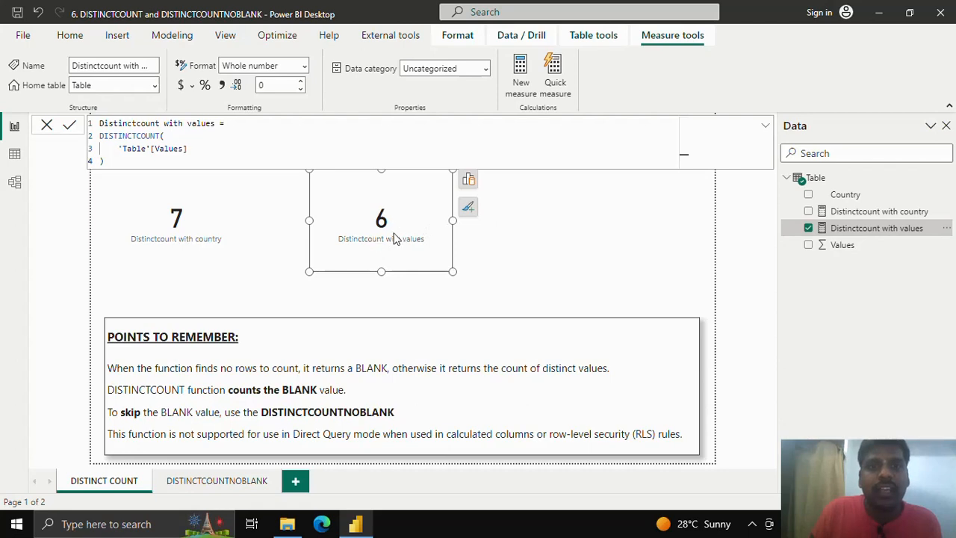
pyautogui.click(15, 157)
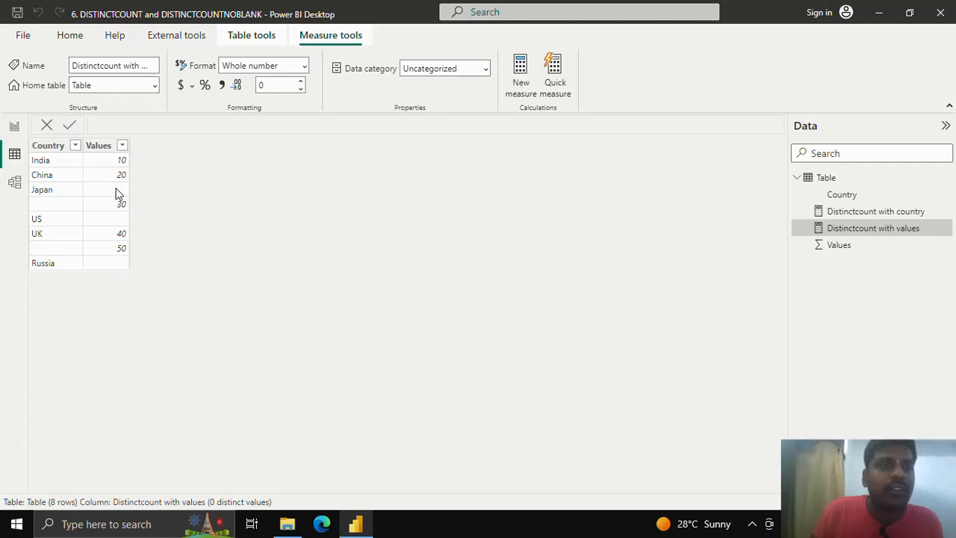
# Go to the DISTINCTCOUNTNOBLANK report page and delete both broken visuals from it
pyautogui.click(14, 127)
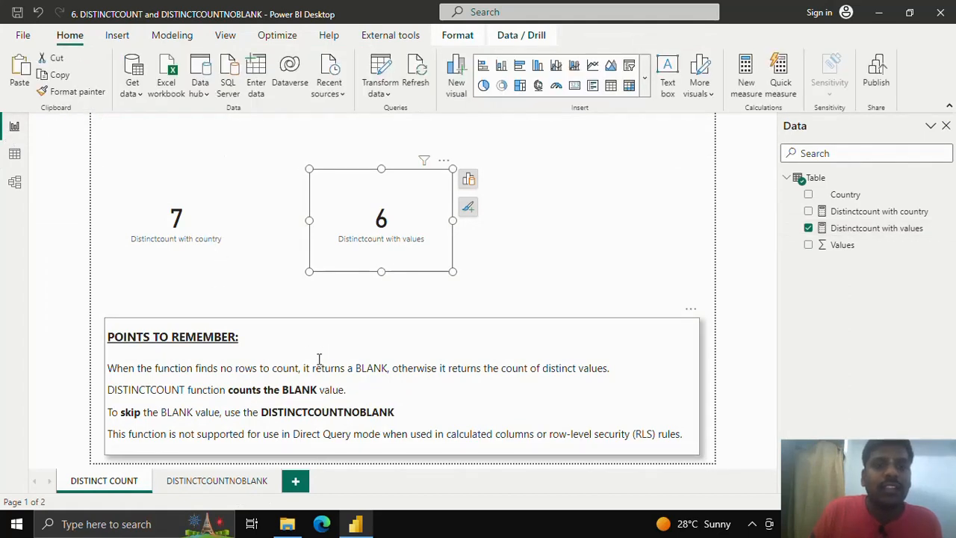
pyautogui.click(208, 484)
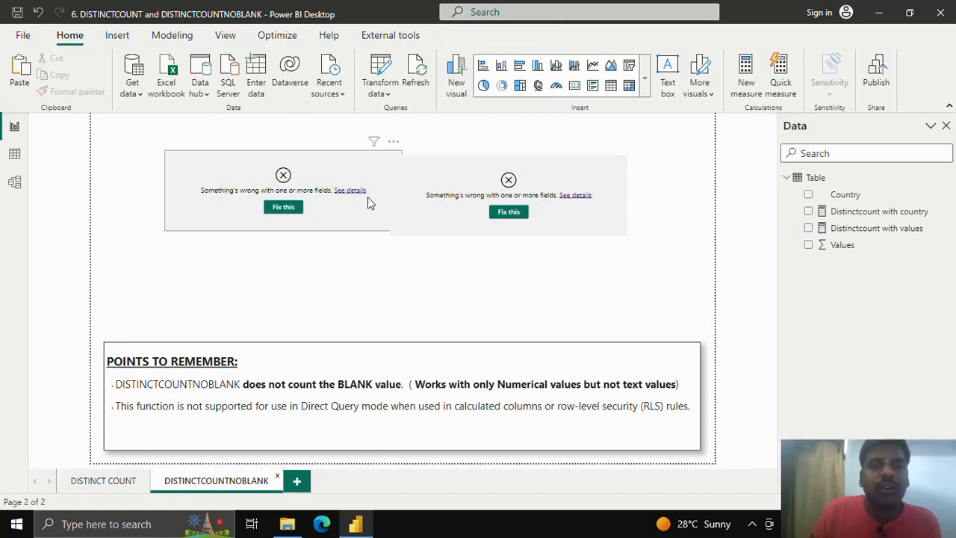
pyautogui.click(396, 182)
pyautogui.press('Delete')
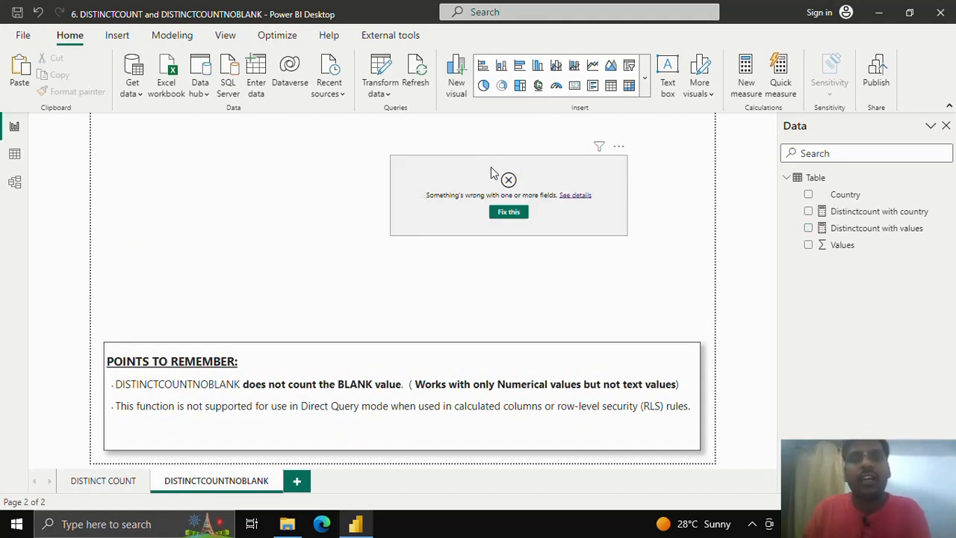
pyautogui.click(487, 166)
pyautogui.press('Delete')
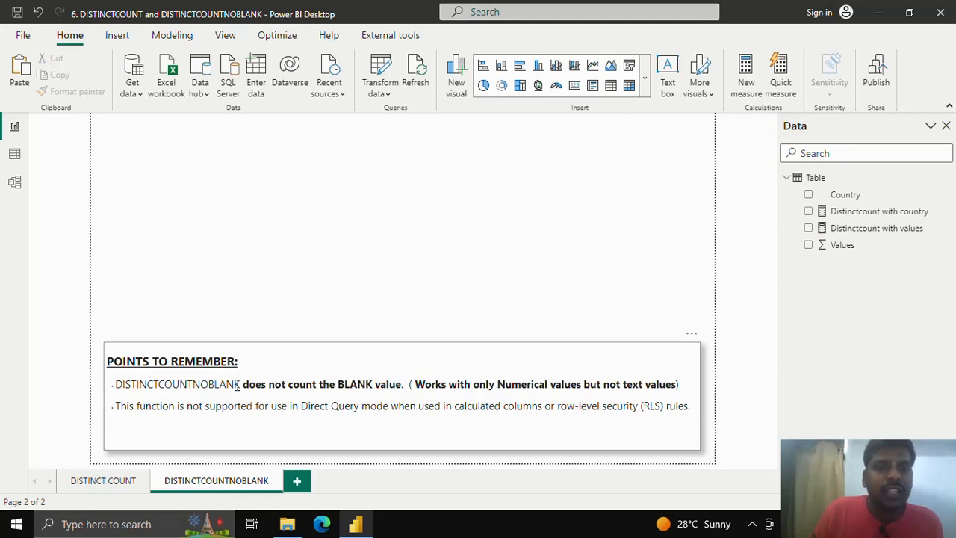
# Read the note on how DISTINCTCOUNTNOBLANK treats blank values and which value types it works with
pyautogui.moveTo(240, 384); pyautogui.dragTo(399, 383)
pyautogui.moveTo(117, 384); pyautogui.dragTo(403, 386)
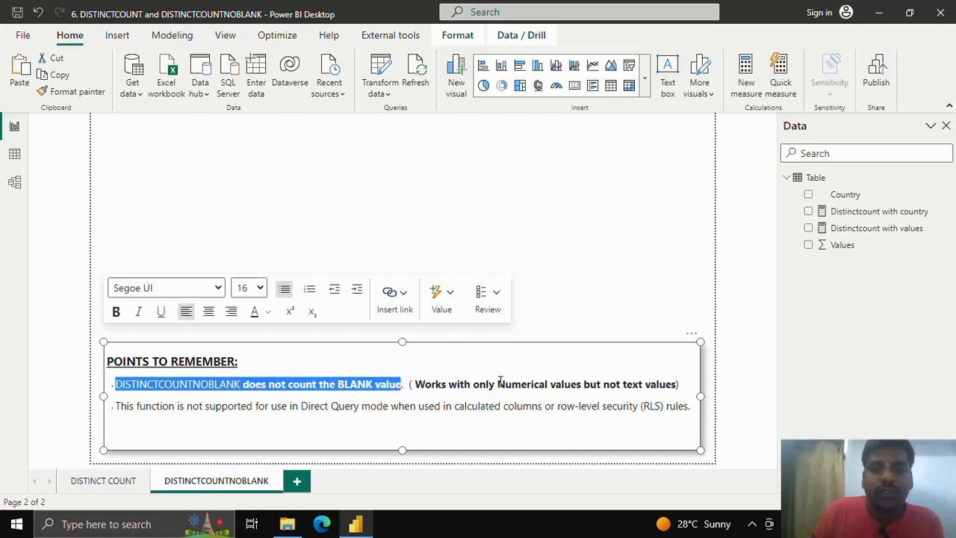
pyautogui.moveTo(498, 383); pyautogui.dragTo(681, 383)
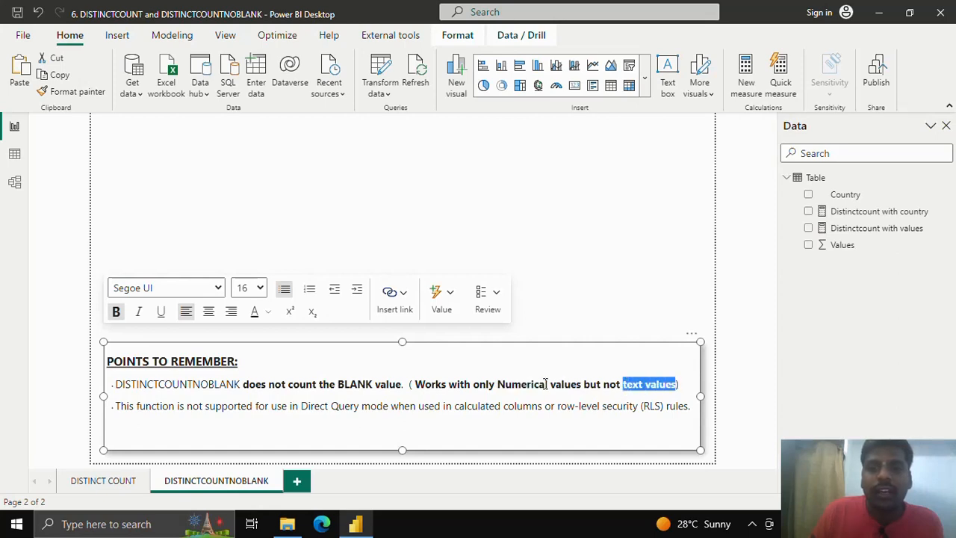
pyautogui.click(238, 158)
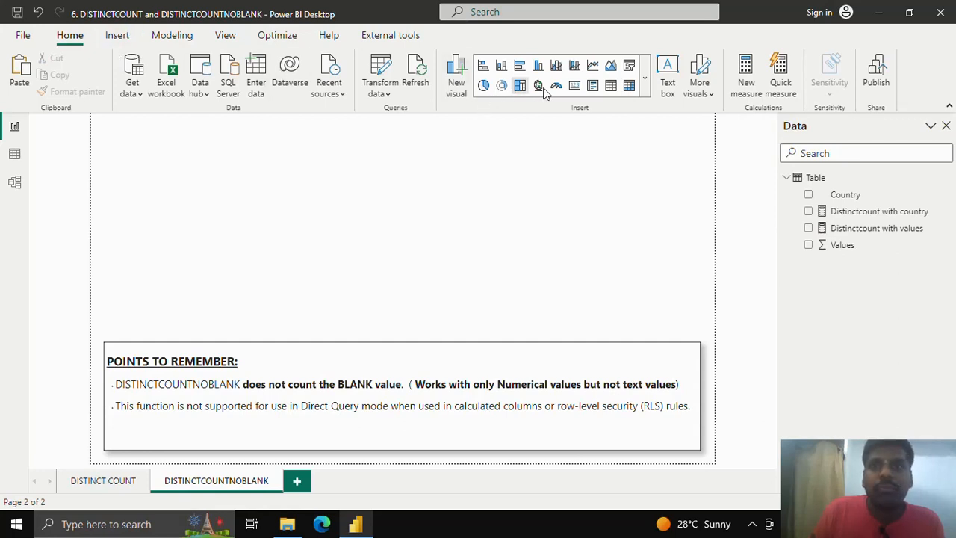
# Insert an empty card on the page and add a measure to Table named "Distinctcountnoblank with country"
pyautogui.click(572, 87)
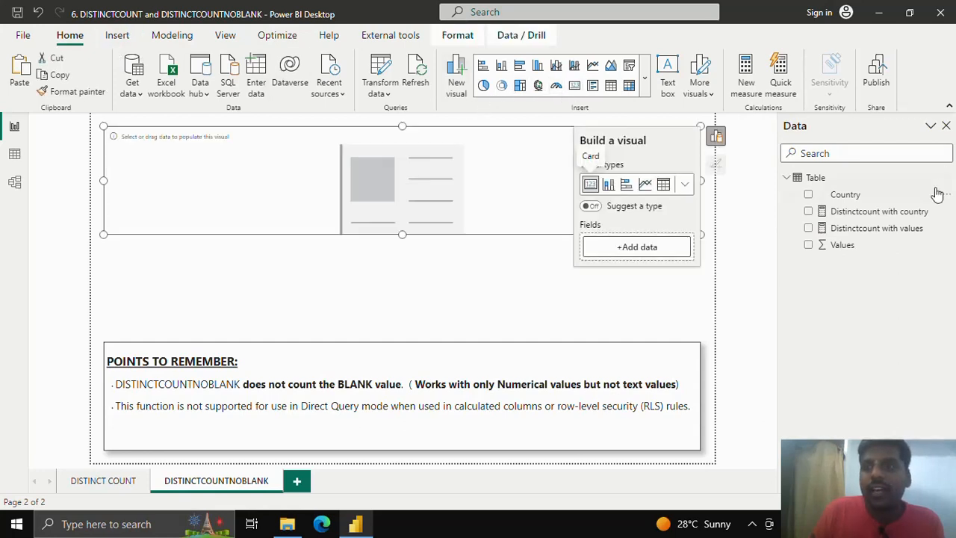
pyautogui.click(942, 179)
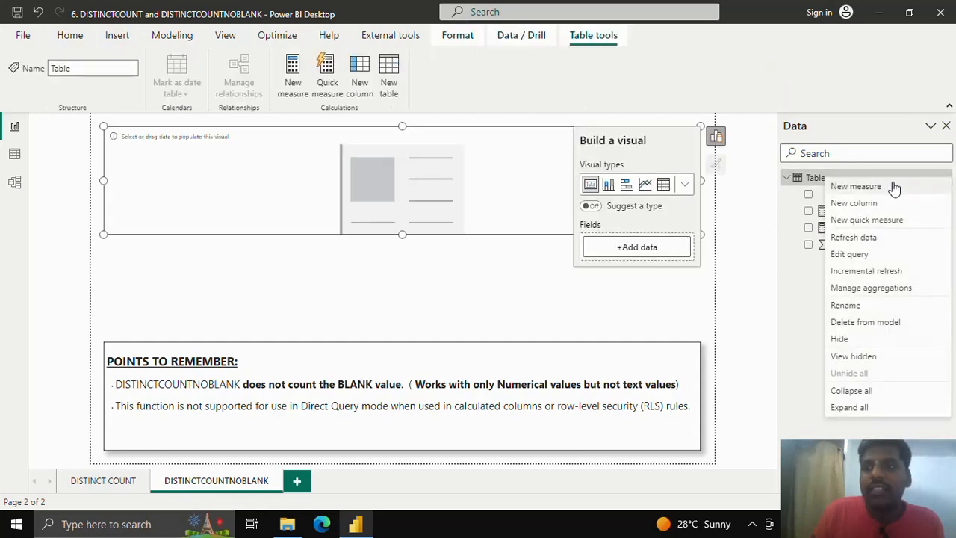
pyautogui.click(949, 180)
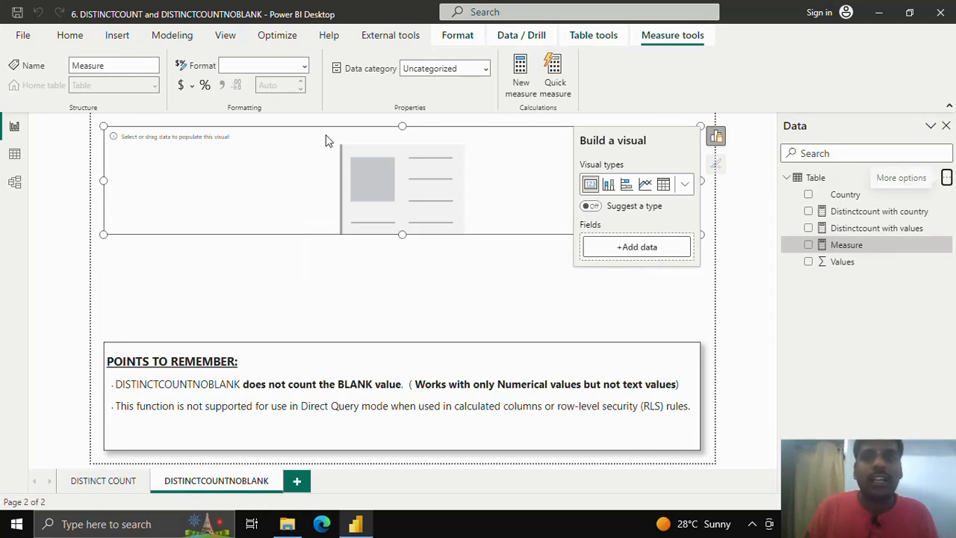
pyautogui.write('Di')
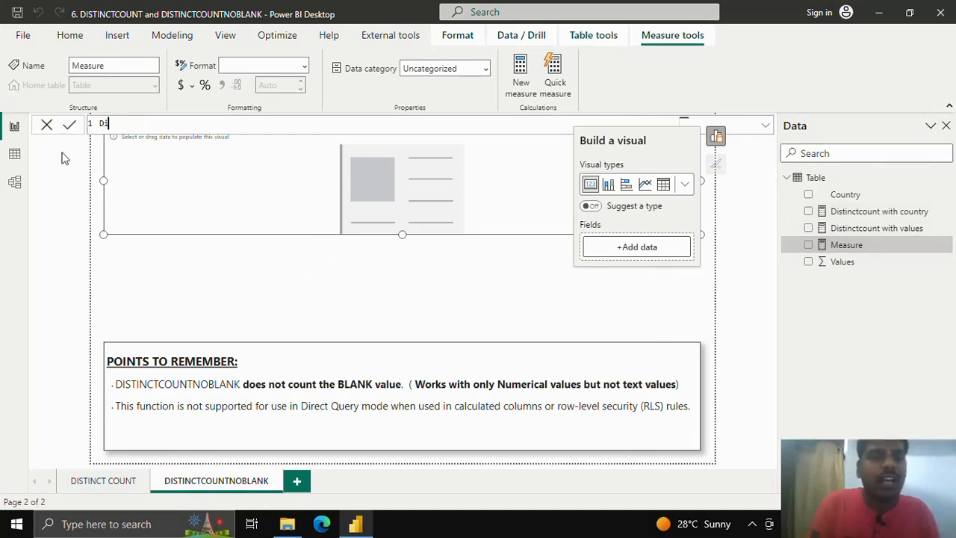
pyautogui.write('stinctcount')
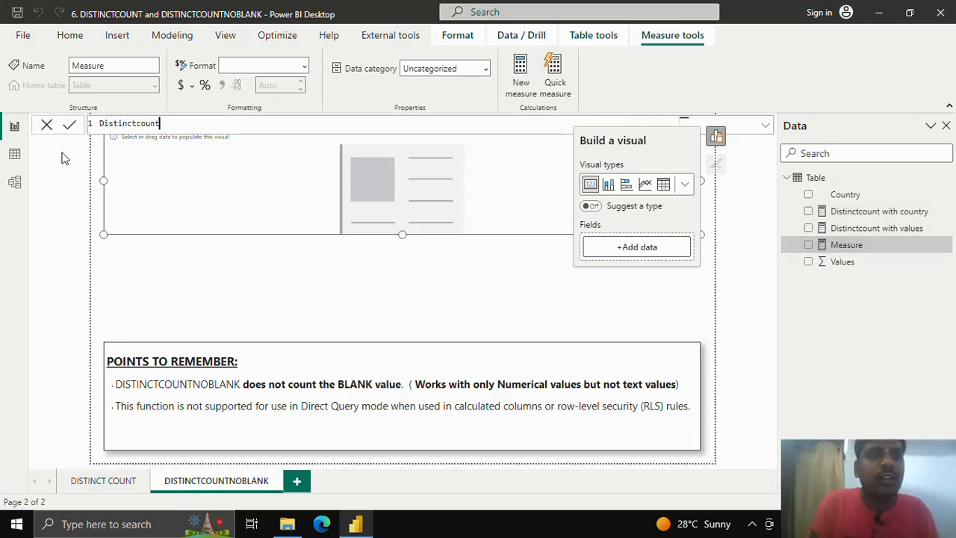
pyautogui.write('noblank')
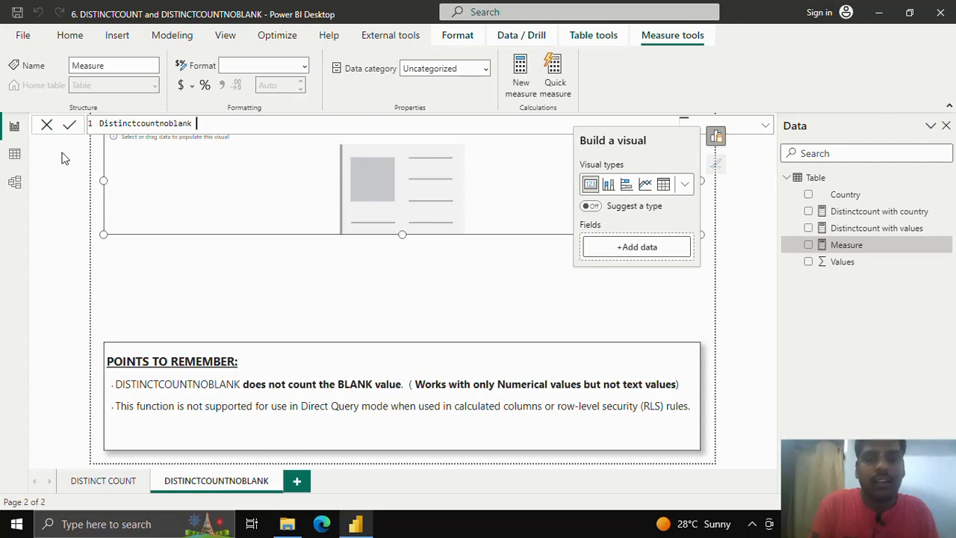
pyautogui.write(' with cou')
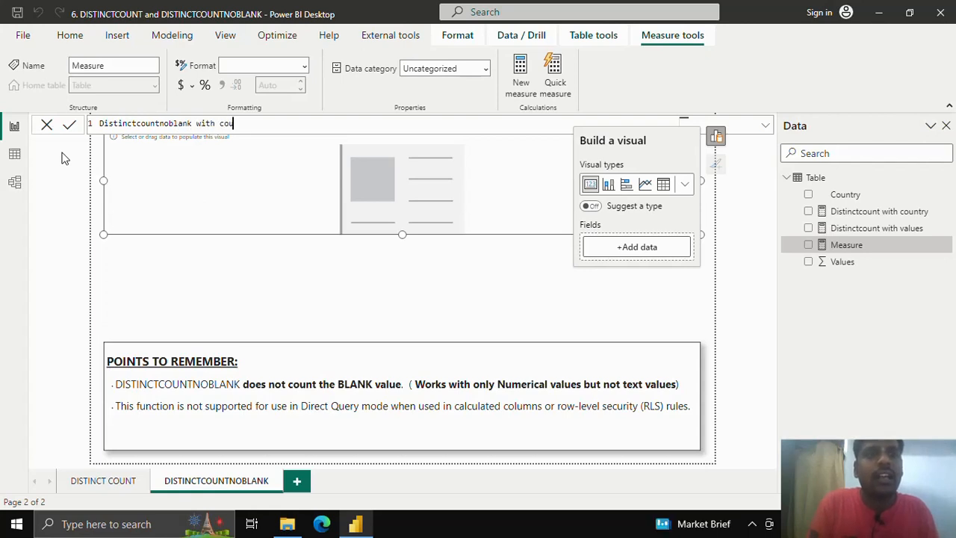
pyautogui.write('ntry =')
pyautogui.hotkey('shift', 'Return')
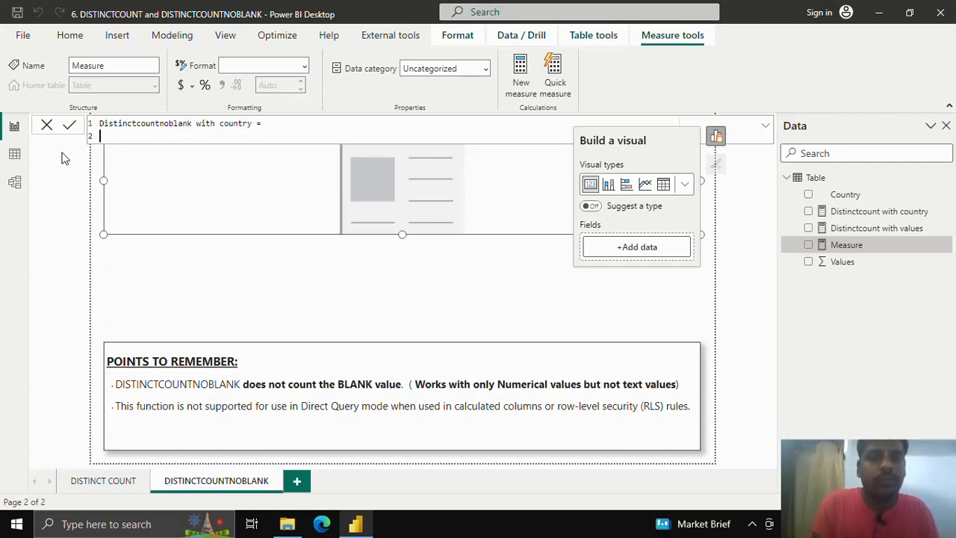
# Define the country measure as DISTINCTCOUNTNOBLANK('Table'[Country]) with the formula laid out over several lines, and commit it
pyautogui.write('DISTIN')
pyautogui.press('Down')
pyautogui.press('Down')
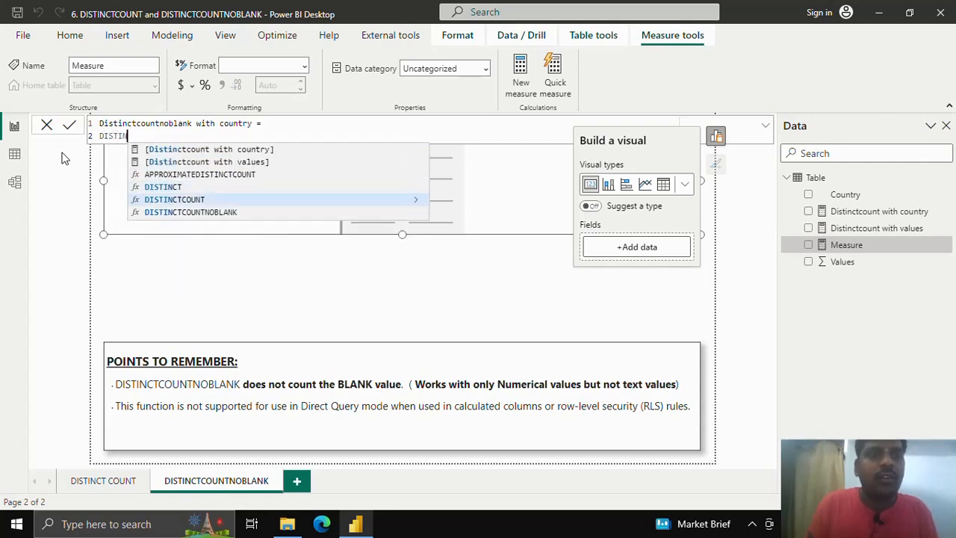
pyautogui.press('Tab')
pyautogui.hotkey('shift', 'Return')
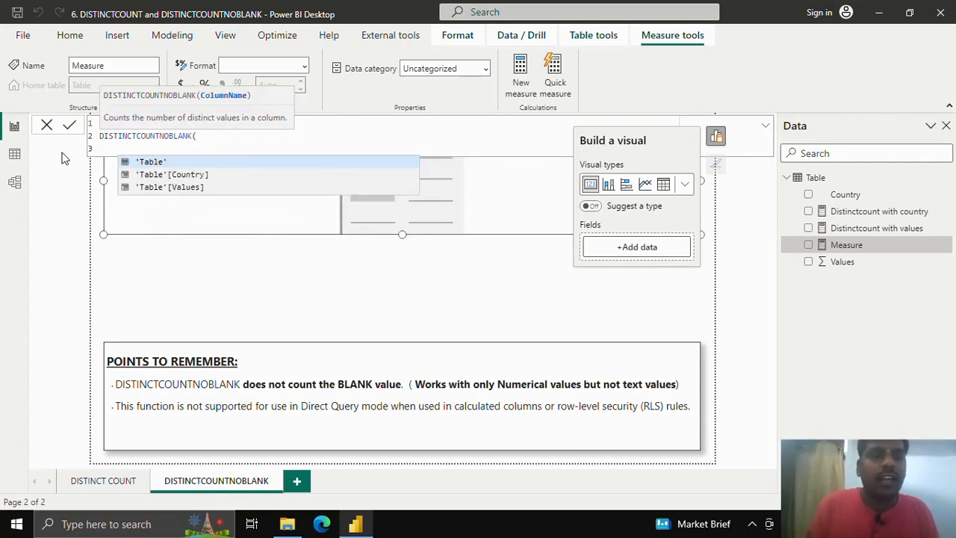
pyautogui.click(208, 176)
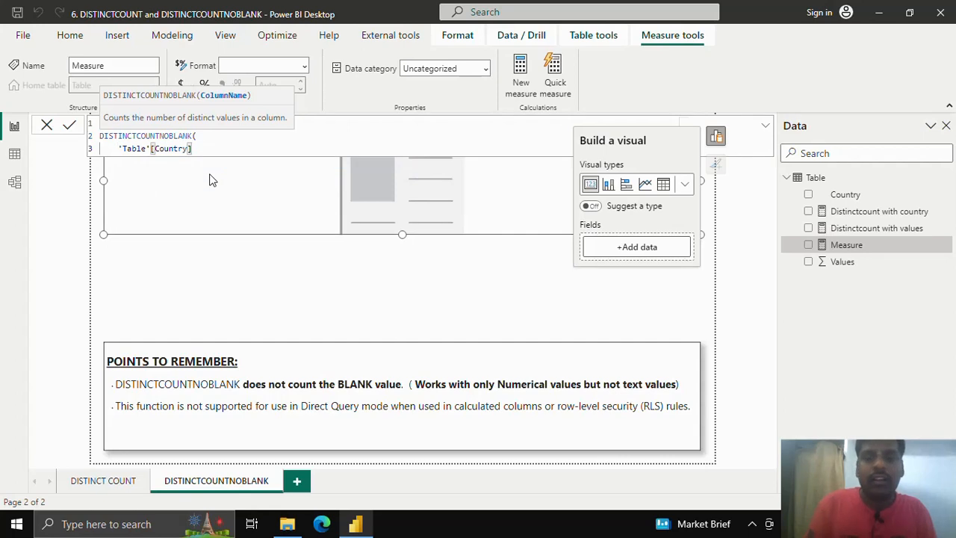
pyautogui.hotkey('shift', 'Return')
pyautogui.write(')')
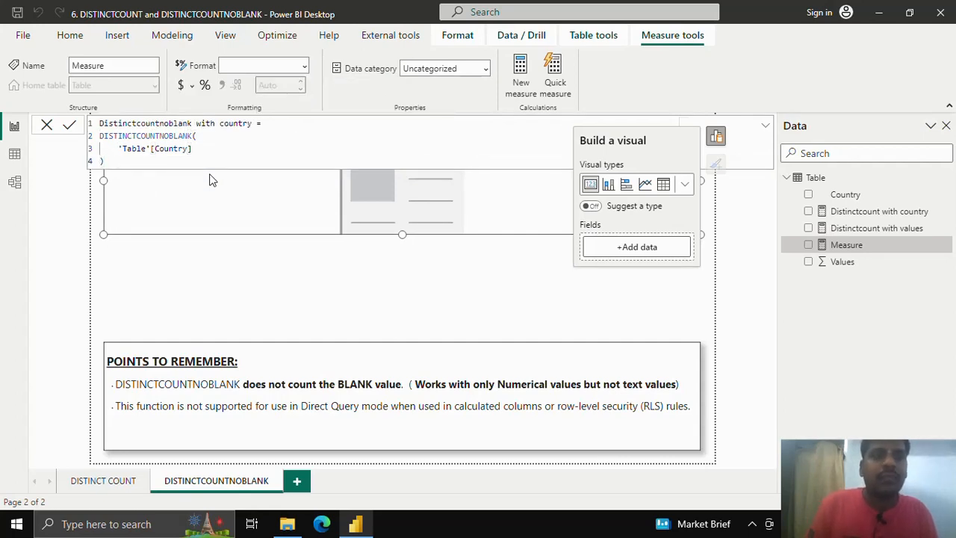
pyautogui.press('Return')
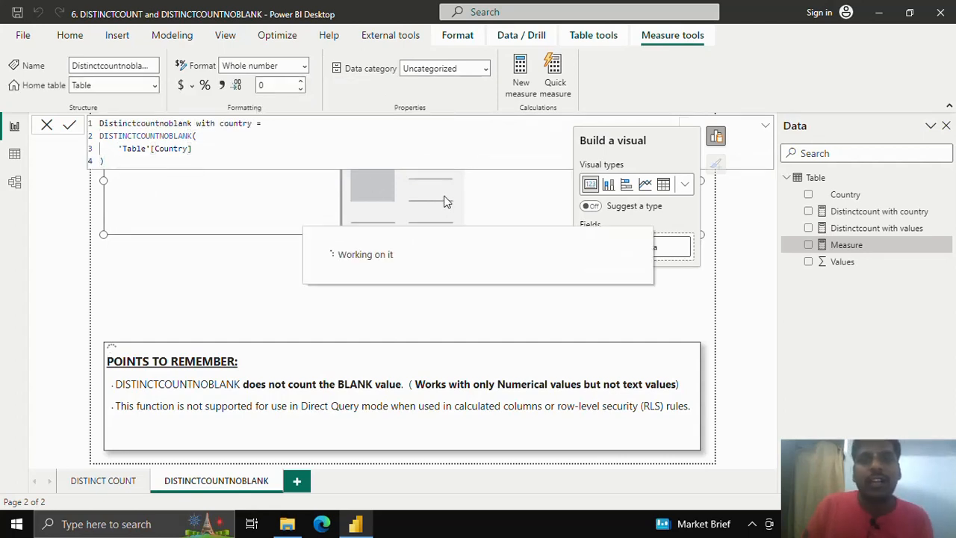
# Show Distinctcountnoblank with country in a narrowed card above the notes, and check it against the table's Country column
pyautogui.click(455, 191)
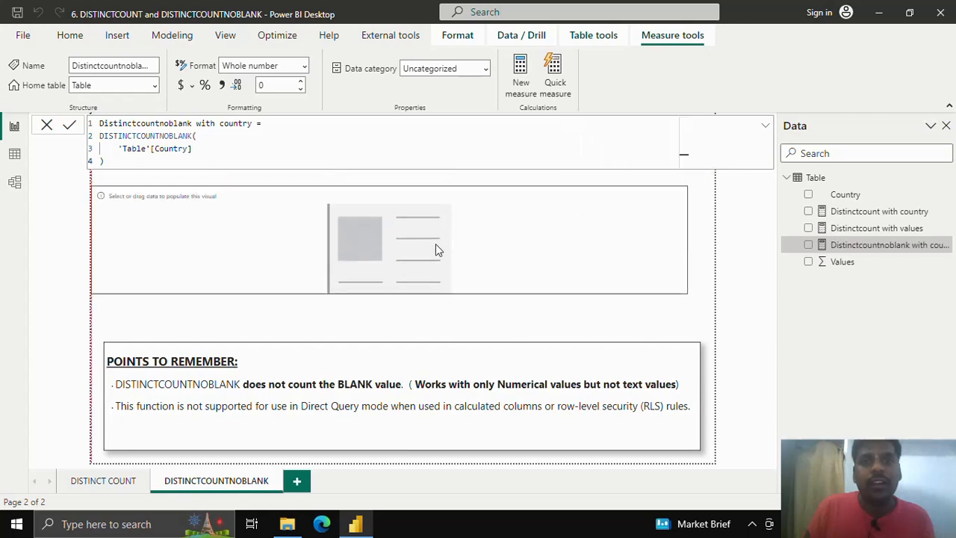
pyautogui.click(809, 247)
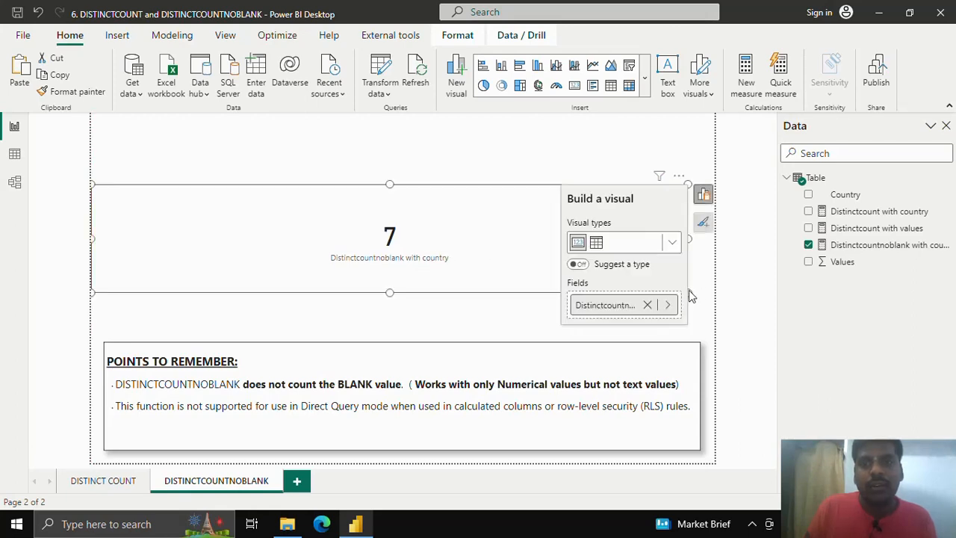
pyautogui.moveTo(690, 295); pyautogui.dragTo(325, 288)
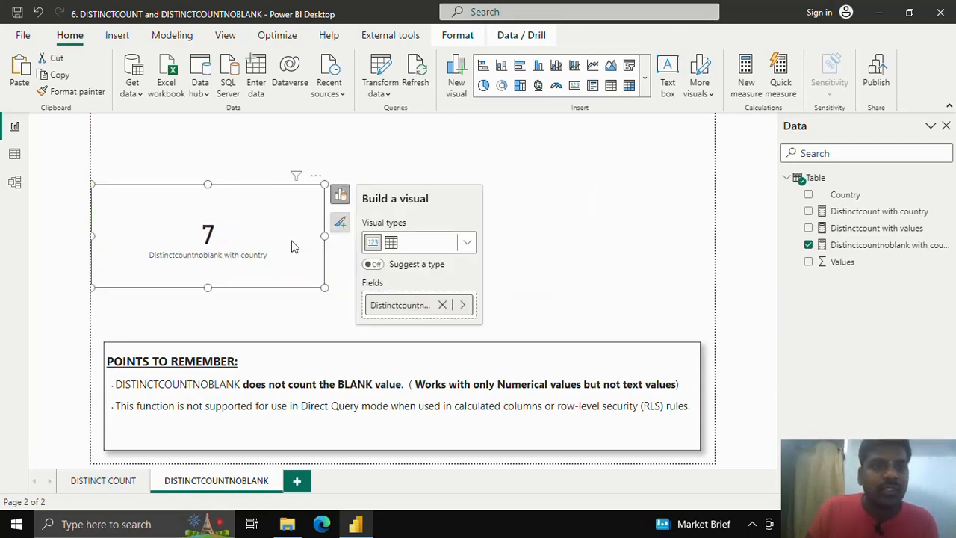
pyautogui.moveTo(291, 246); pyautogui.dragTo(311, 246)
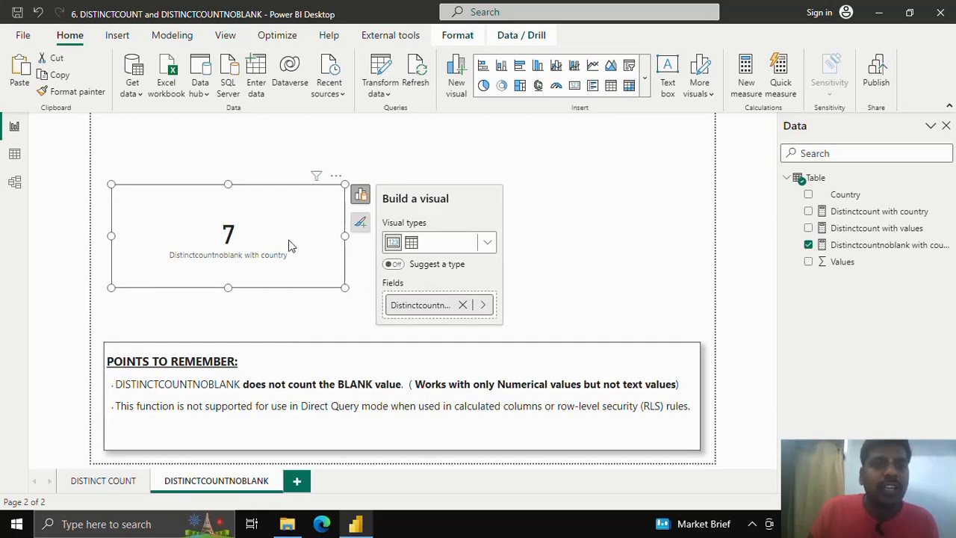
pyautogui.click(14, 154)
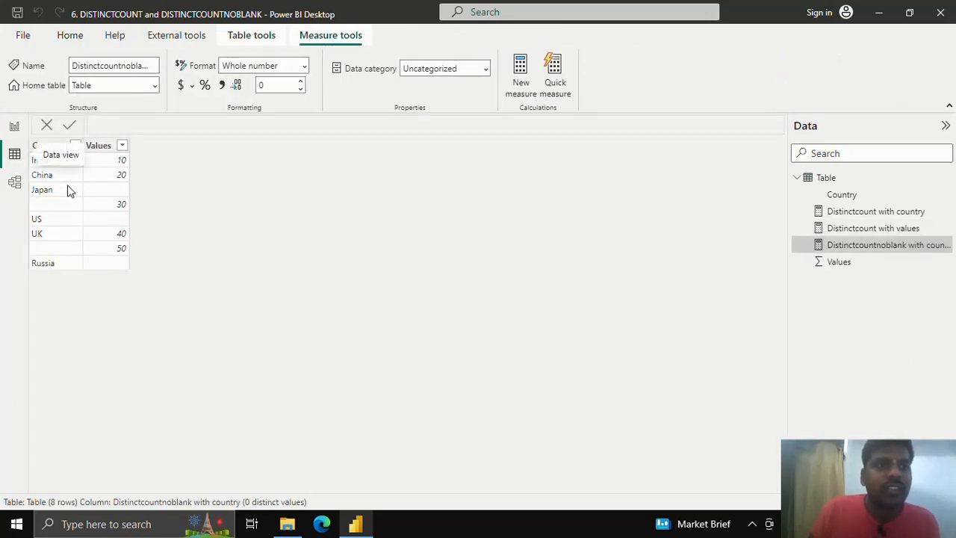
pyautogui.click(14, 126)
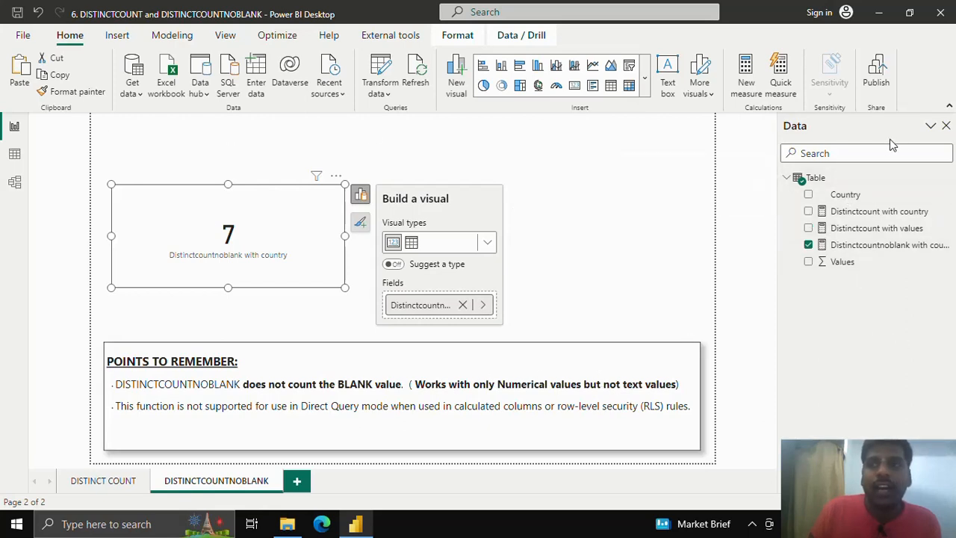
# Add another measure to Table and name it "Distinctcountnoblank with values"
pyautogui.click(842, 179)
pyautogui.click(946, 177)
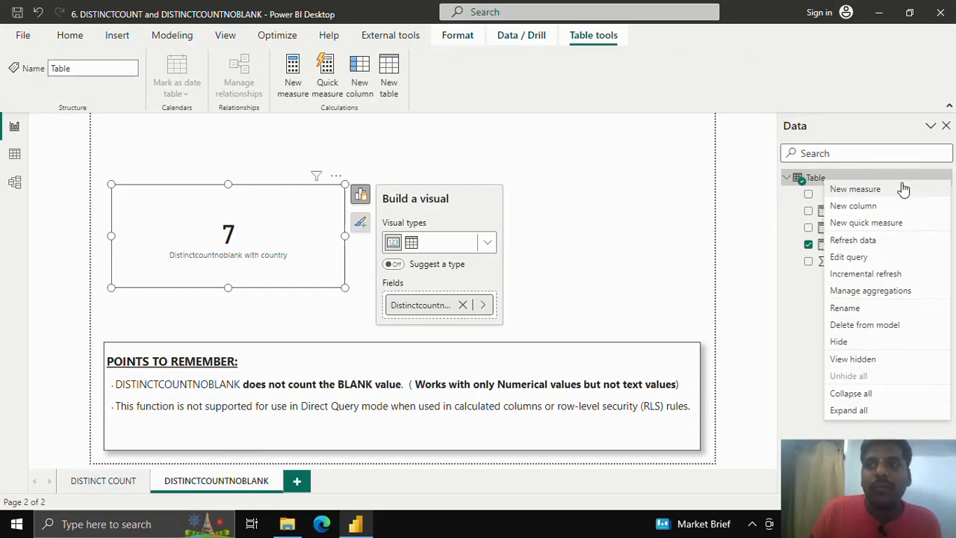
pyautogui.click(946, 177)
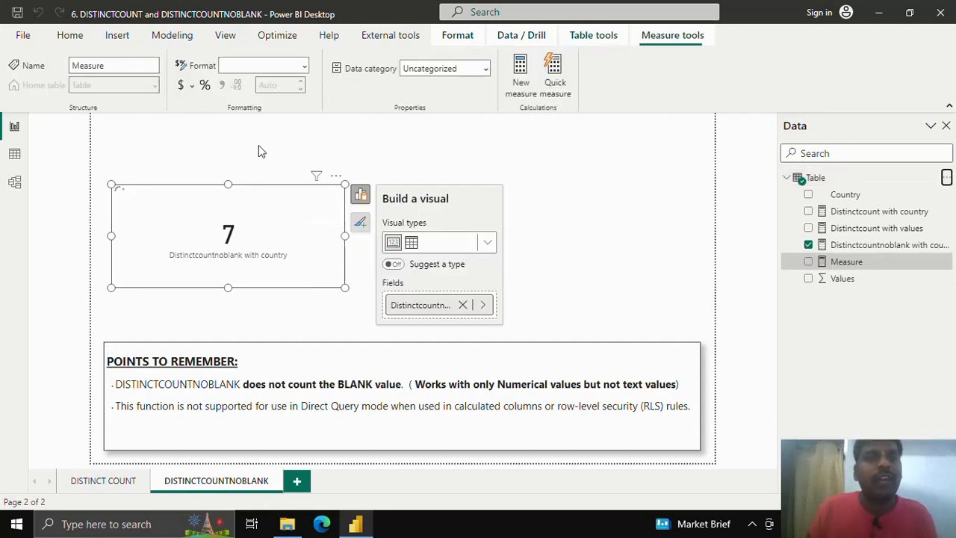
pyautogui.write('Ditinc')
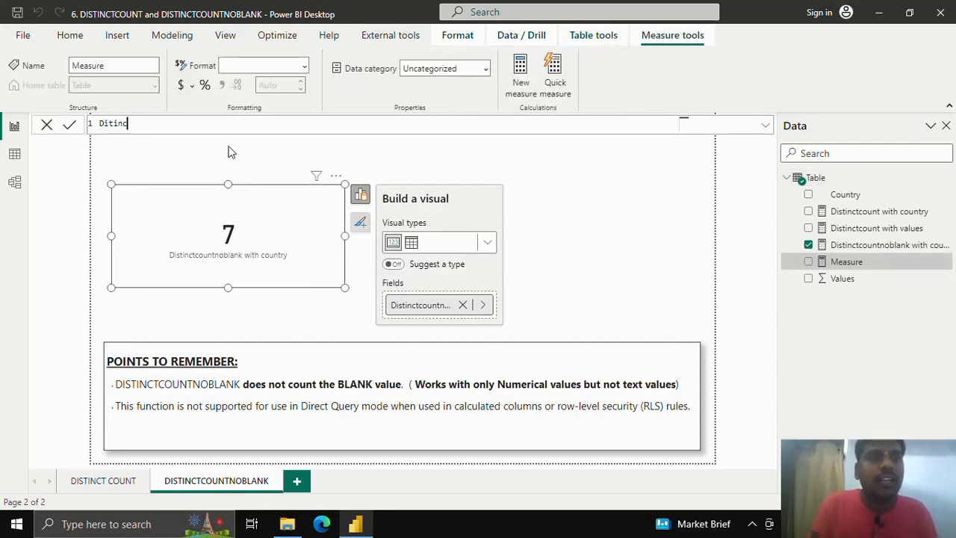
pyautogui.press('BackSpace')
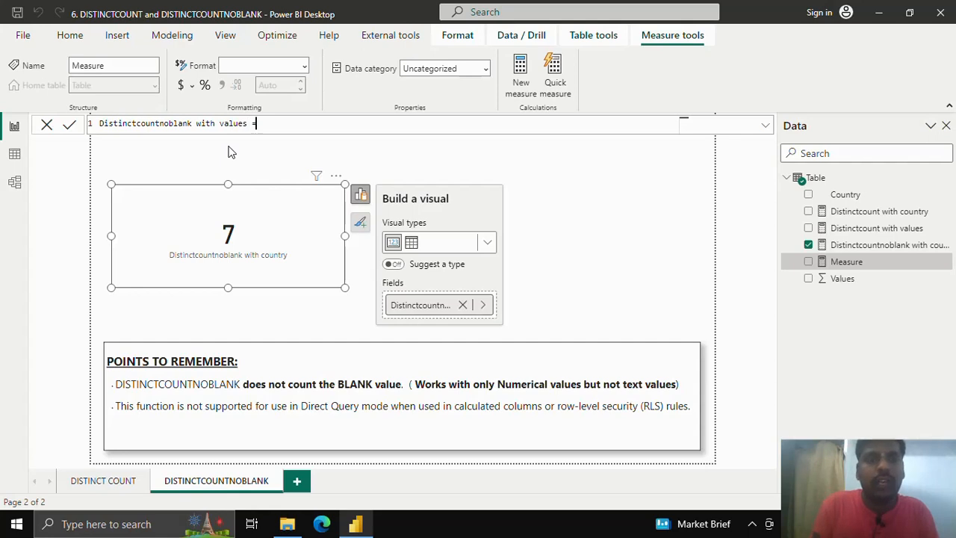
# Define the values measure as DISTINCTCOUNTNOBLANK('Table'[Values]) with the formula laid out over several lines, and commit it
pyautogui.hotkey('shift', 'Return')
pyautogui.write('DISTINC')
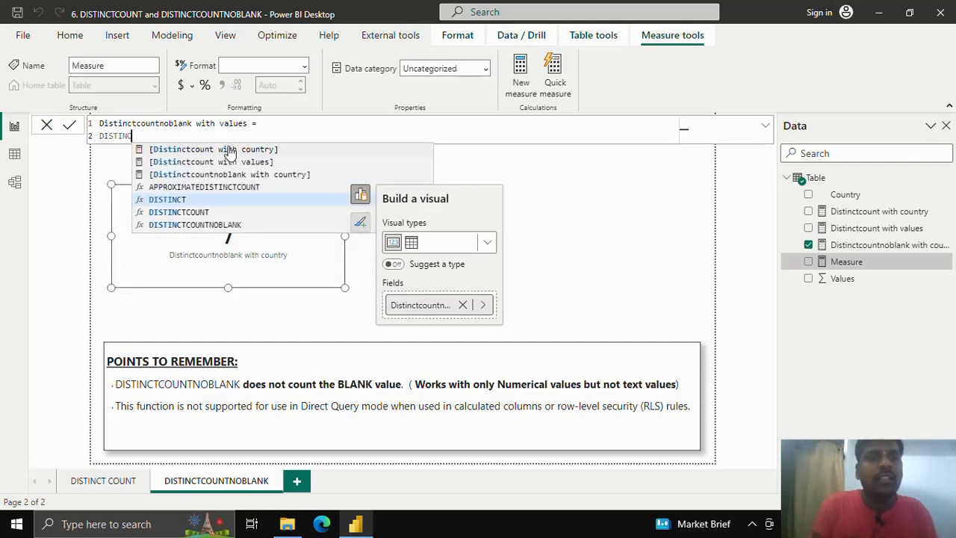
pyautogui.press('Down')
pyautogui.press('Down')
pyautogui.press('Tab')
pyautogui.hotkey('shift', 'Return')
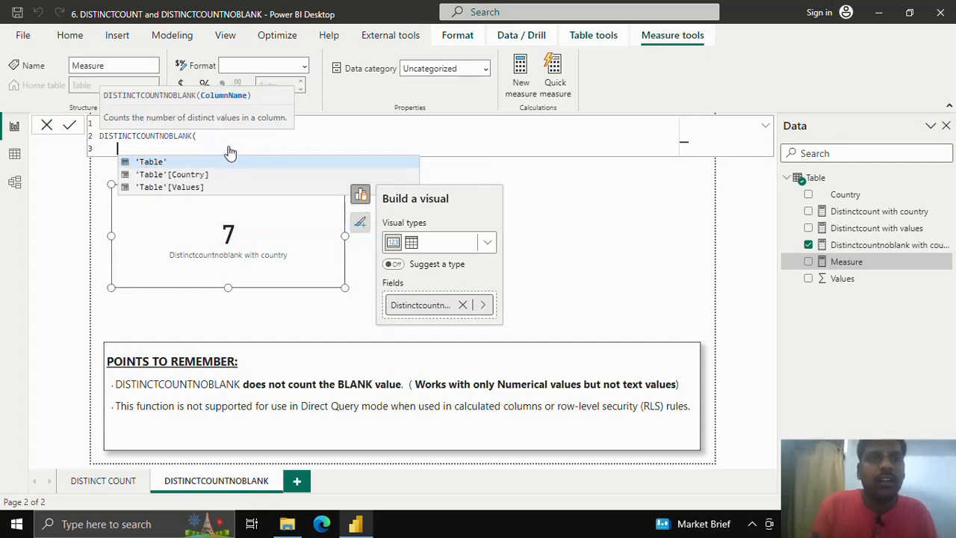
pyautogui.press('Down')
pyautogui.press('Down')
pyautogui.press('Tab')
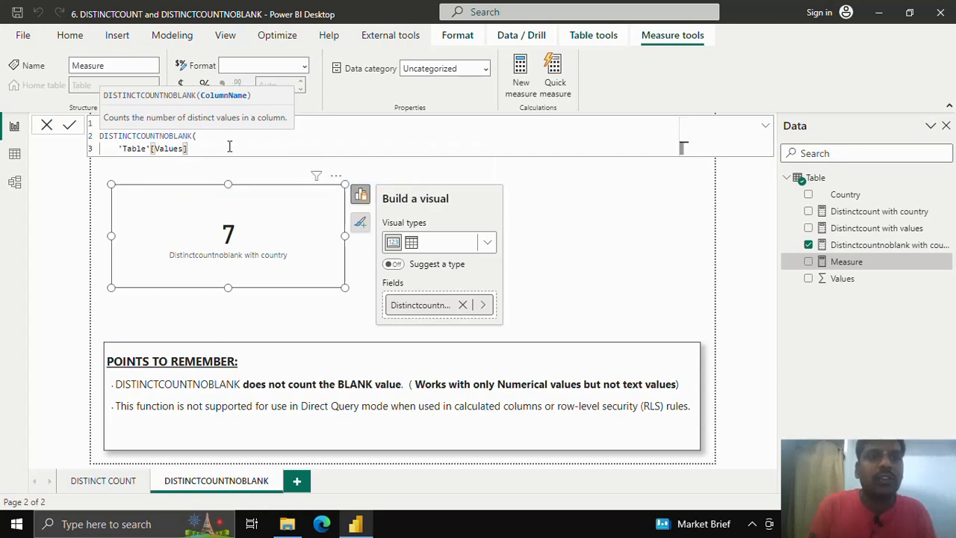
pyautogui.hotkey('shift', 'Return')
pyautogui.write(')')
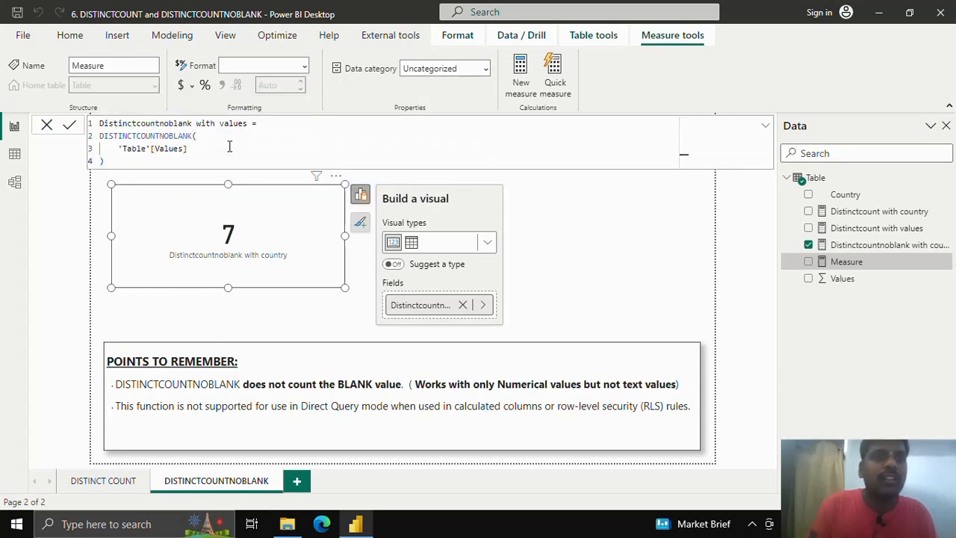
pyautogui.press('Return')
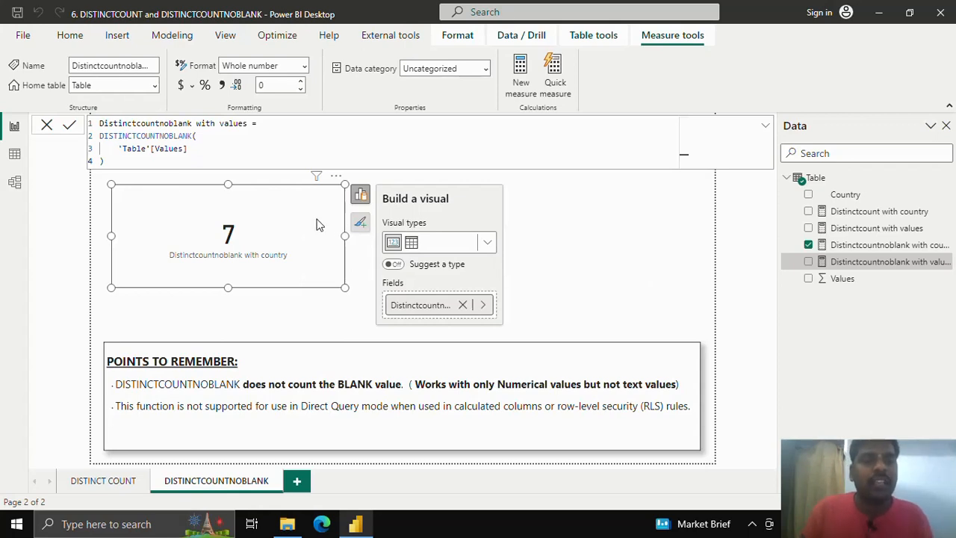
# Duplicate the Distinctcountnoblank with country card and place the copy directly beside the original
pyautogui.hotkey('ctrl', 'c')
pyautogui.hotkey('ctrl', 'v')
pyautogui.moveTo(311, 222); pyautogui.dragTo(544, 220)
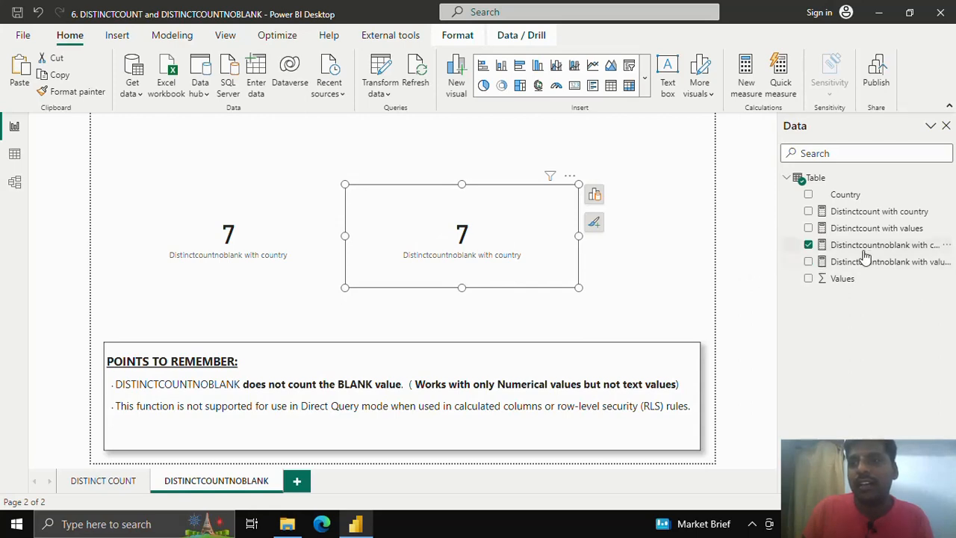
# Replace the copied card's field with Distinctcountnoblank with values, nudge the card, and check it against the table's Values column
pyautogui.moveTo(859, 249); pyautogui.dragTo(805, 251)
pyautogui.click(807, 247)
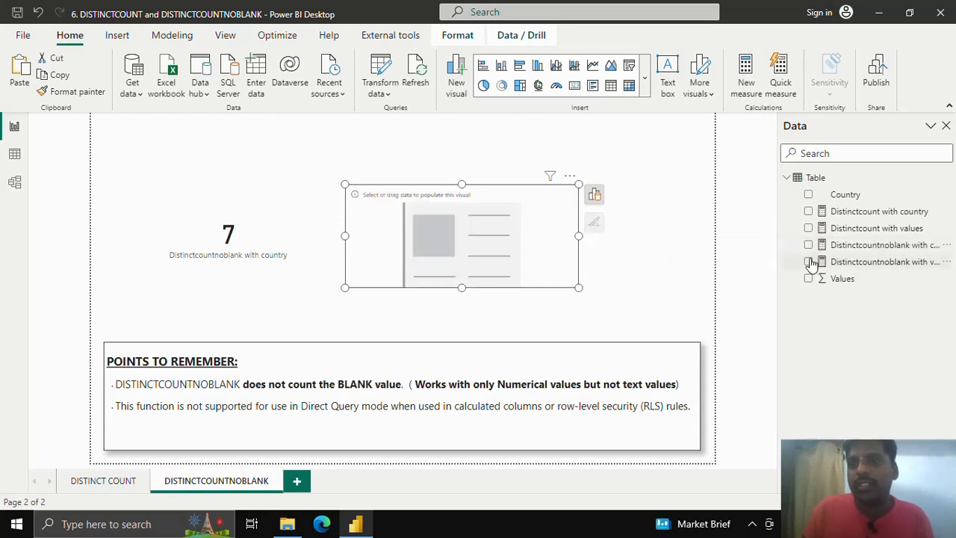
pyautogui.click(808, 261)
pyautogui.moveTo(460, 231); pyautogui.dragTo(472, 226)
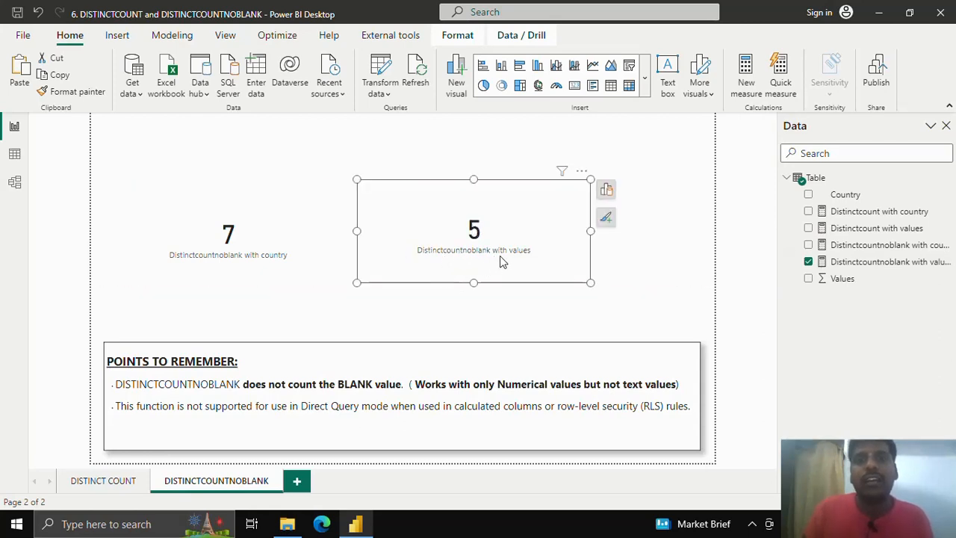
pyautogui.click(14, 153)
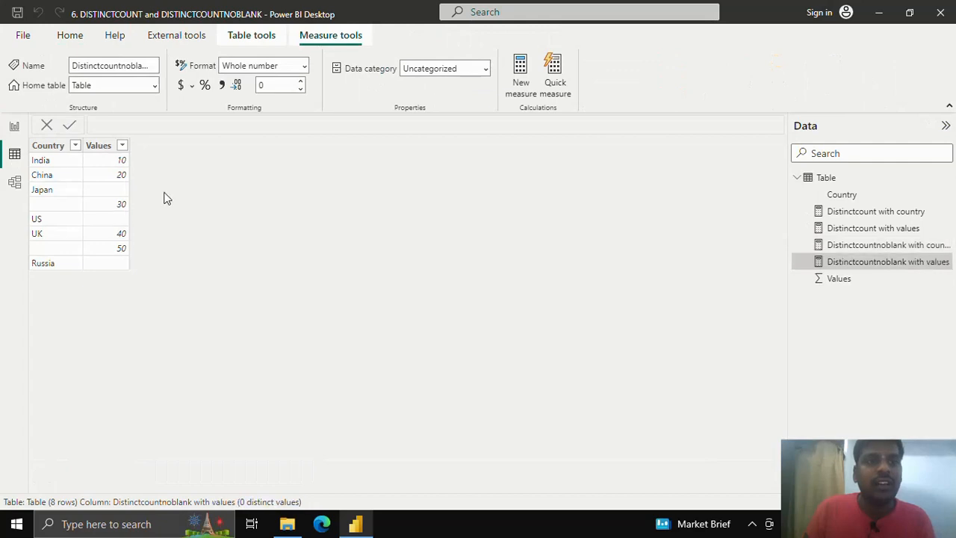
pyautogui.click(13, 125)
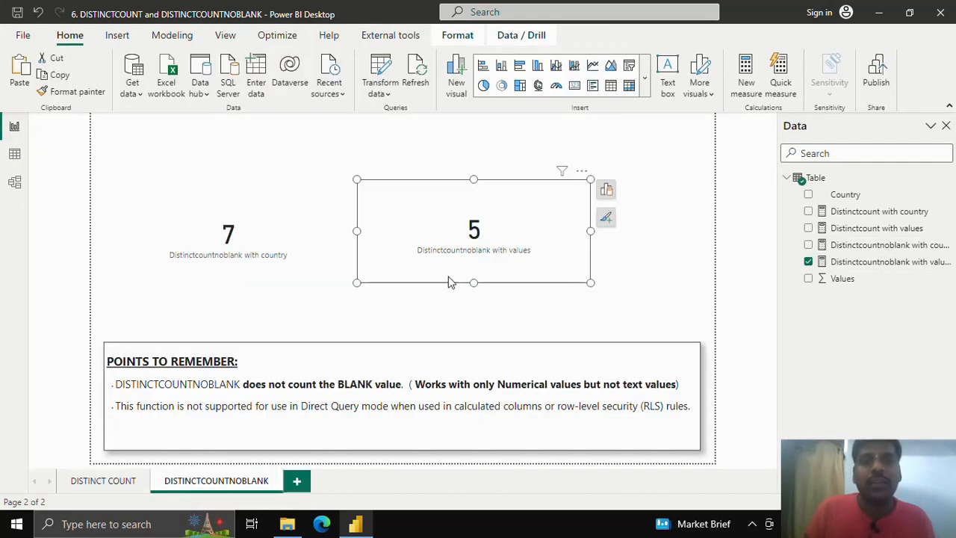